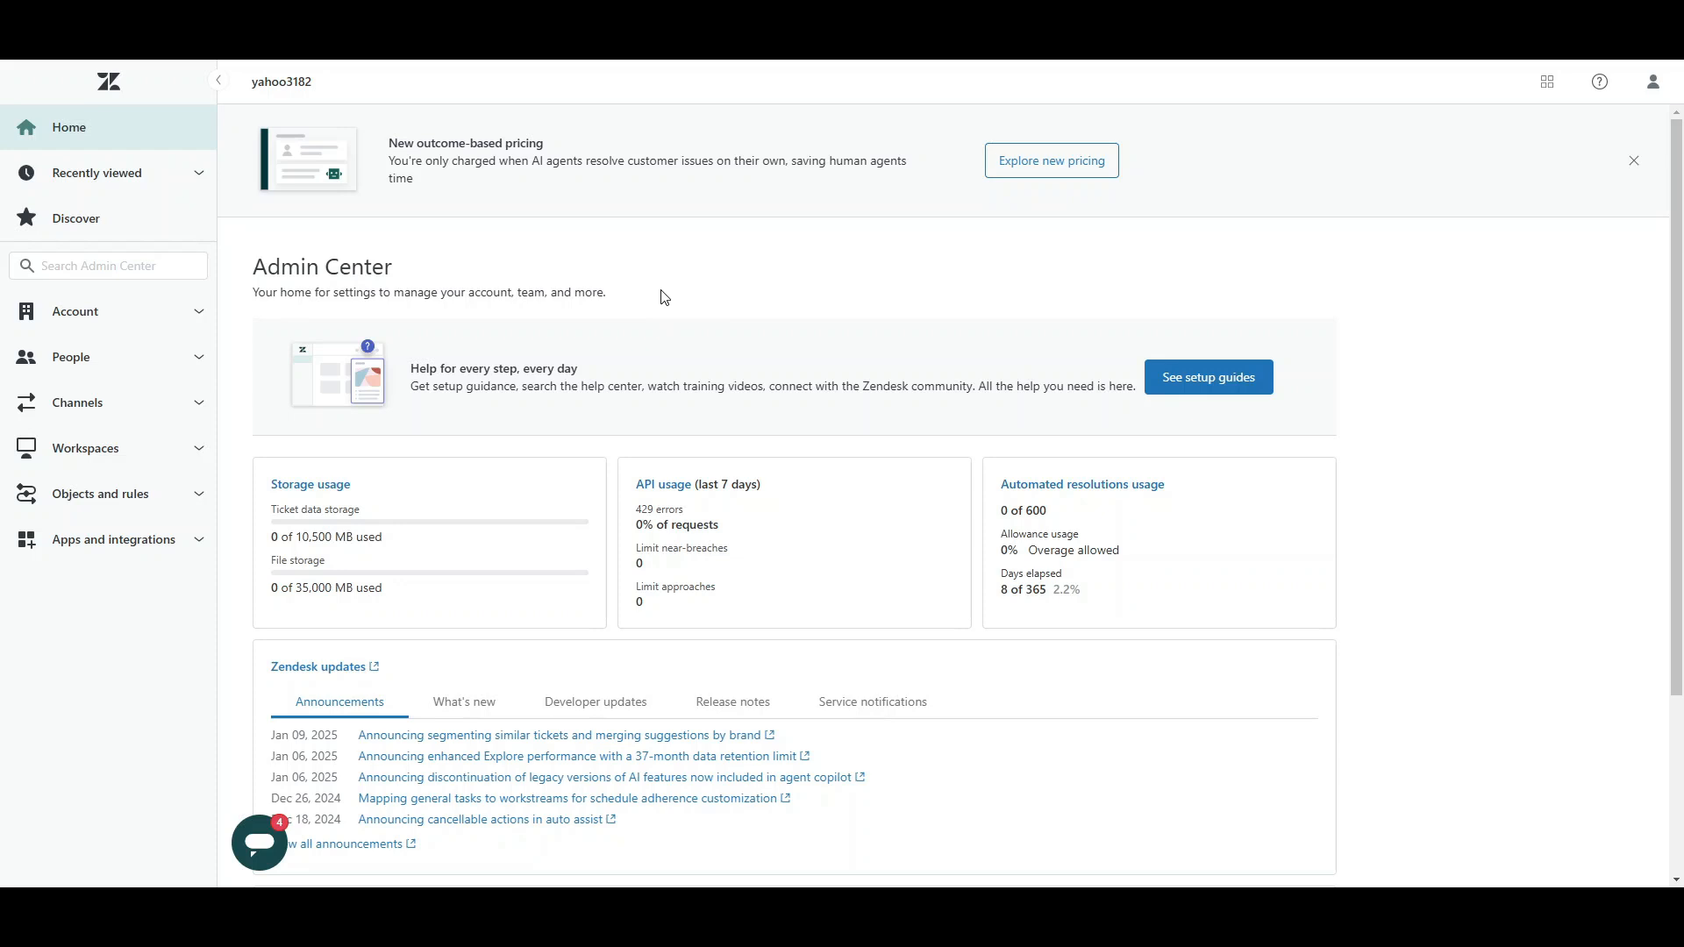
Step: Open the Automations page under the business rules and start a new automation
{"action": "left_click", "coordinate": [102, 515]}
{"action": "scroll", "coordinate": [104, 579], "scroll_direction": "down", "scroll_amount": 2}
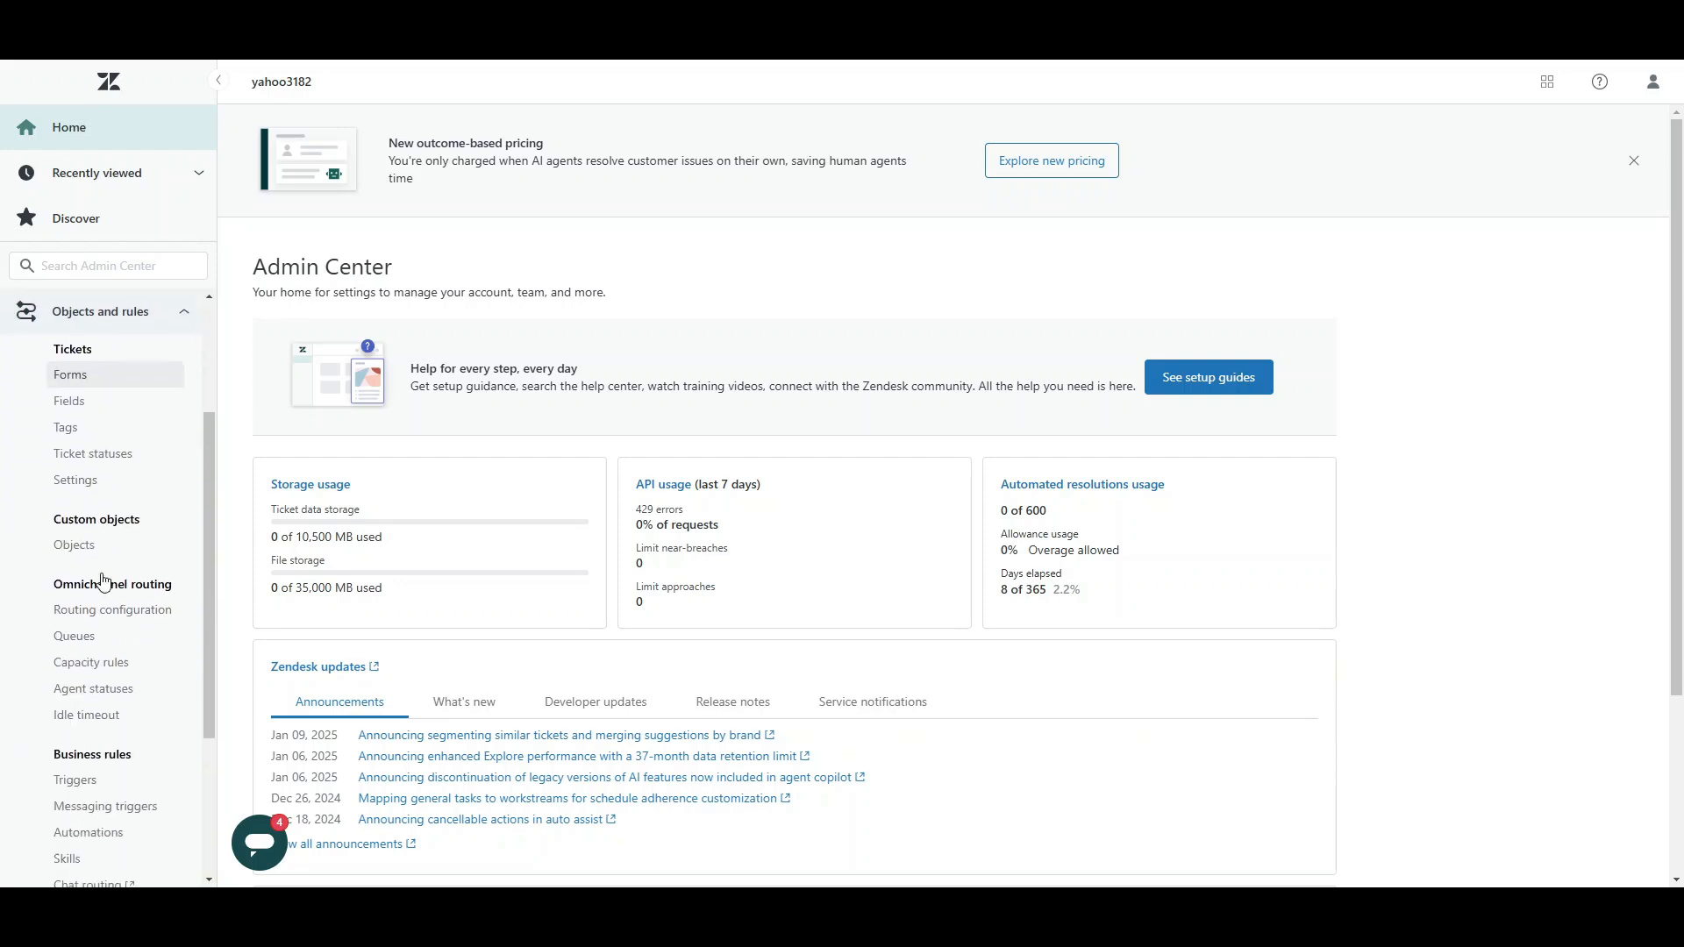
{"action": "scroll", "coordinate": [103, 581], "scroll_direction": "down", "scroll_amount": 3}
{"action": "left_click", "coordinate": [98, 685]}
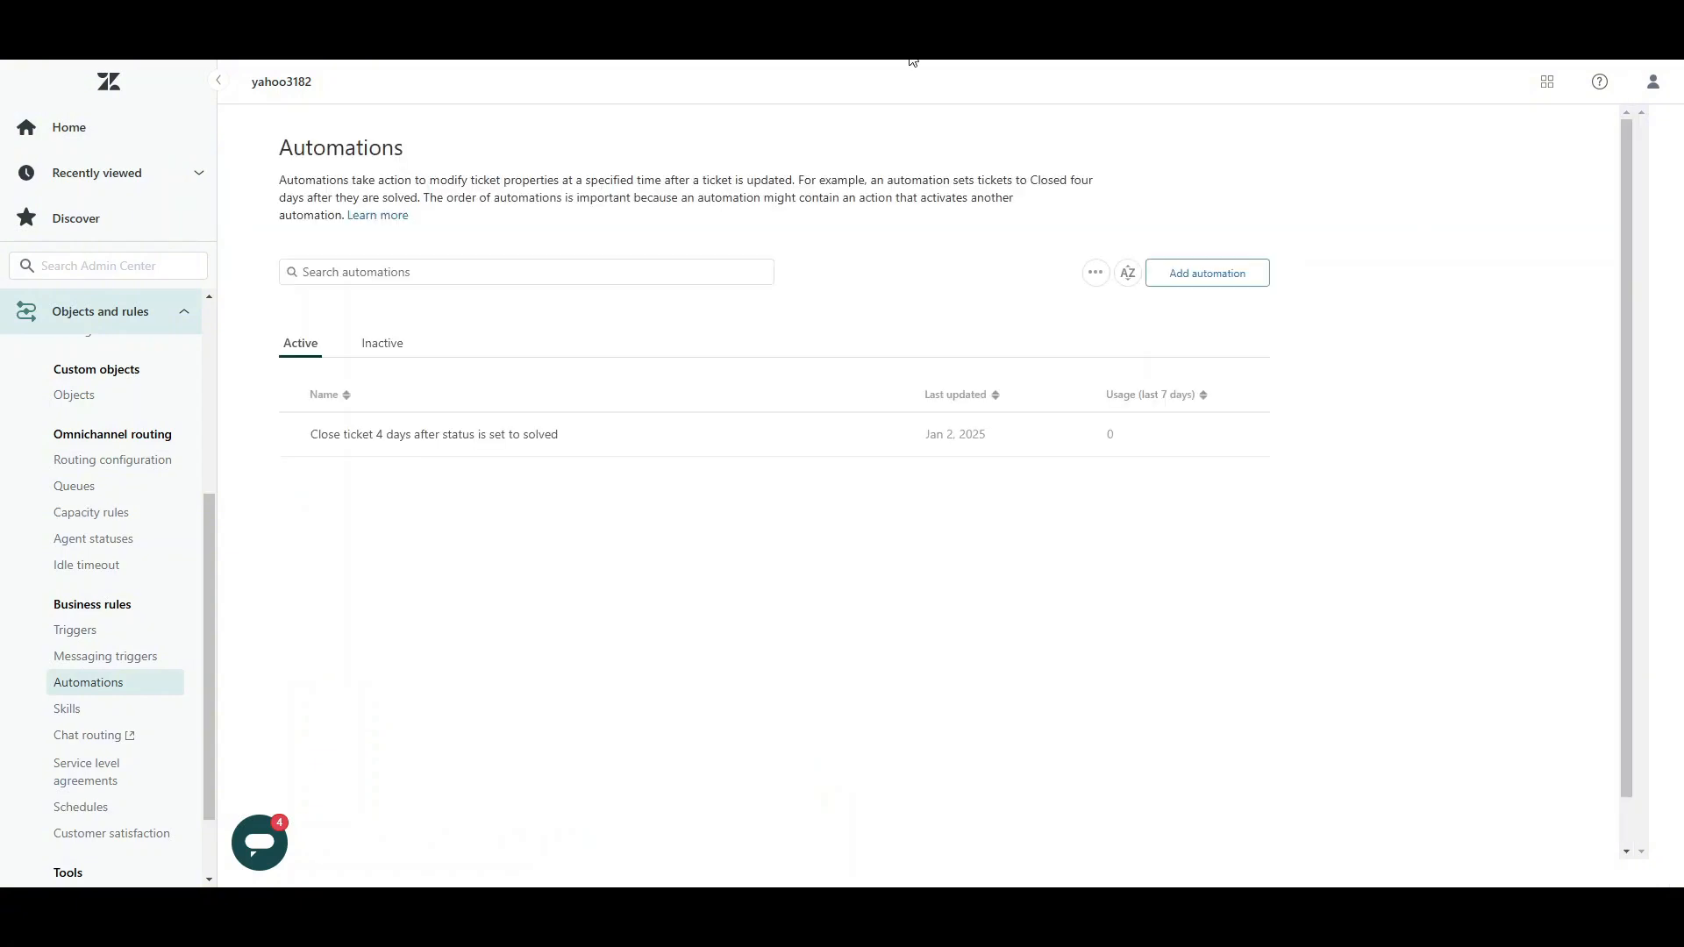
{"action": "left_click", "coordinate": [1217, 282]}
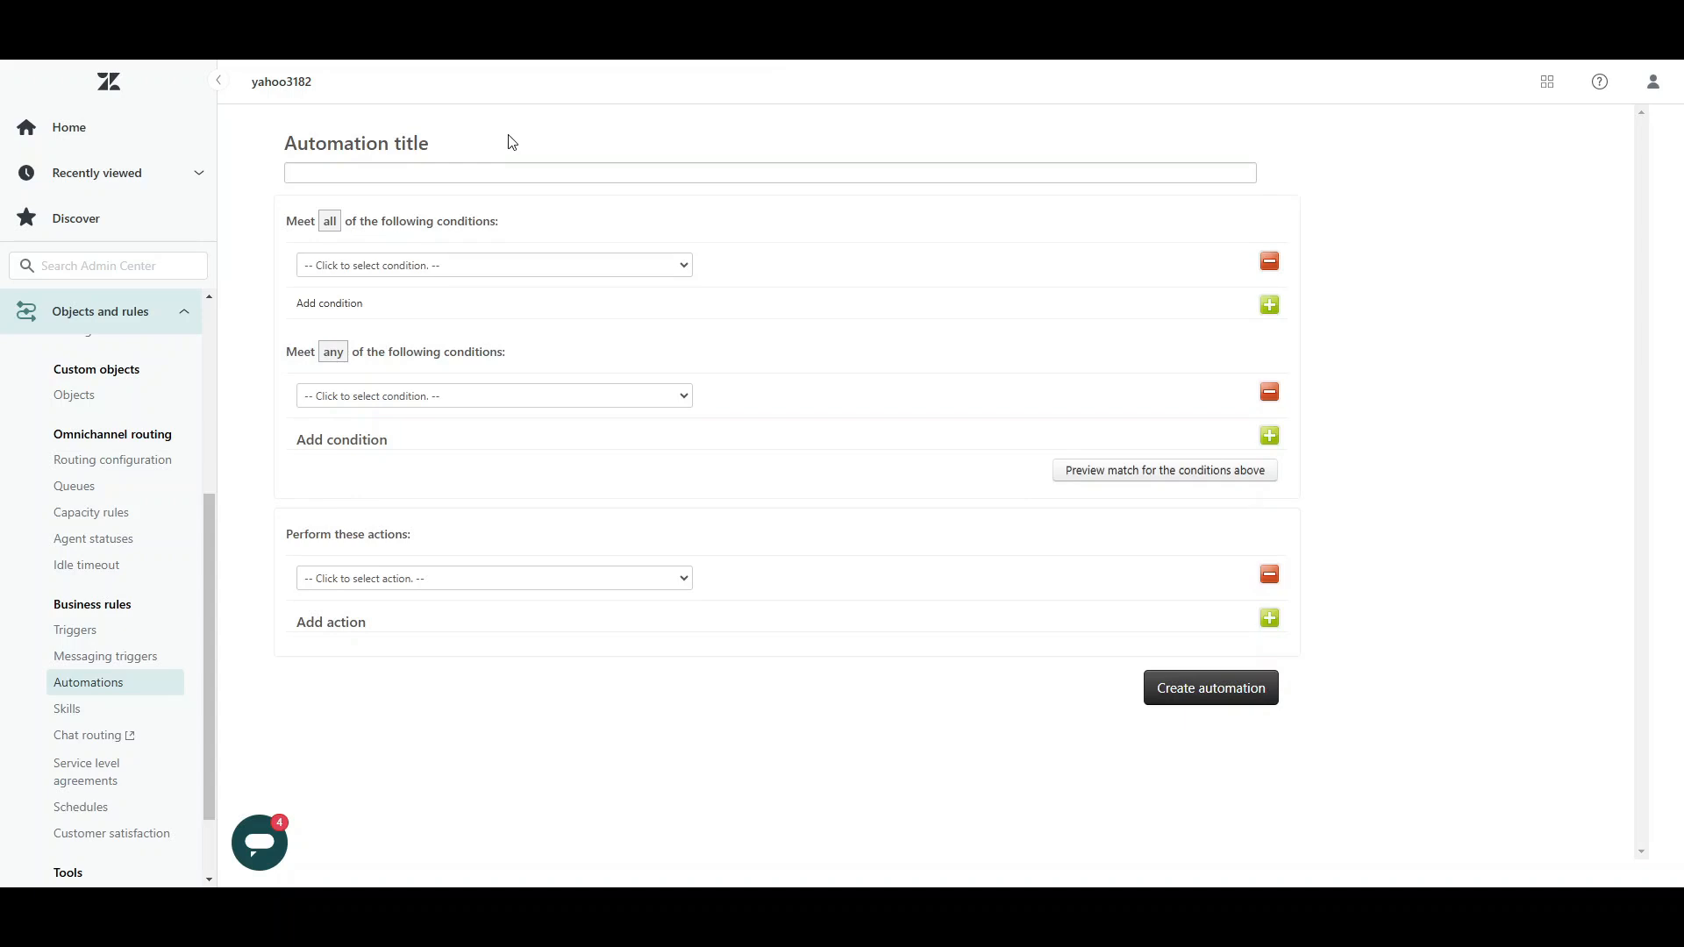
Step: Title the automation "Pending Ticket Reminder"
{"action": "left_click", "coordinate": [485, 173]}
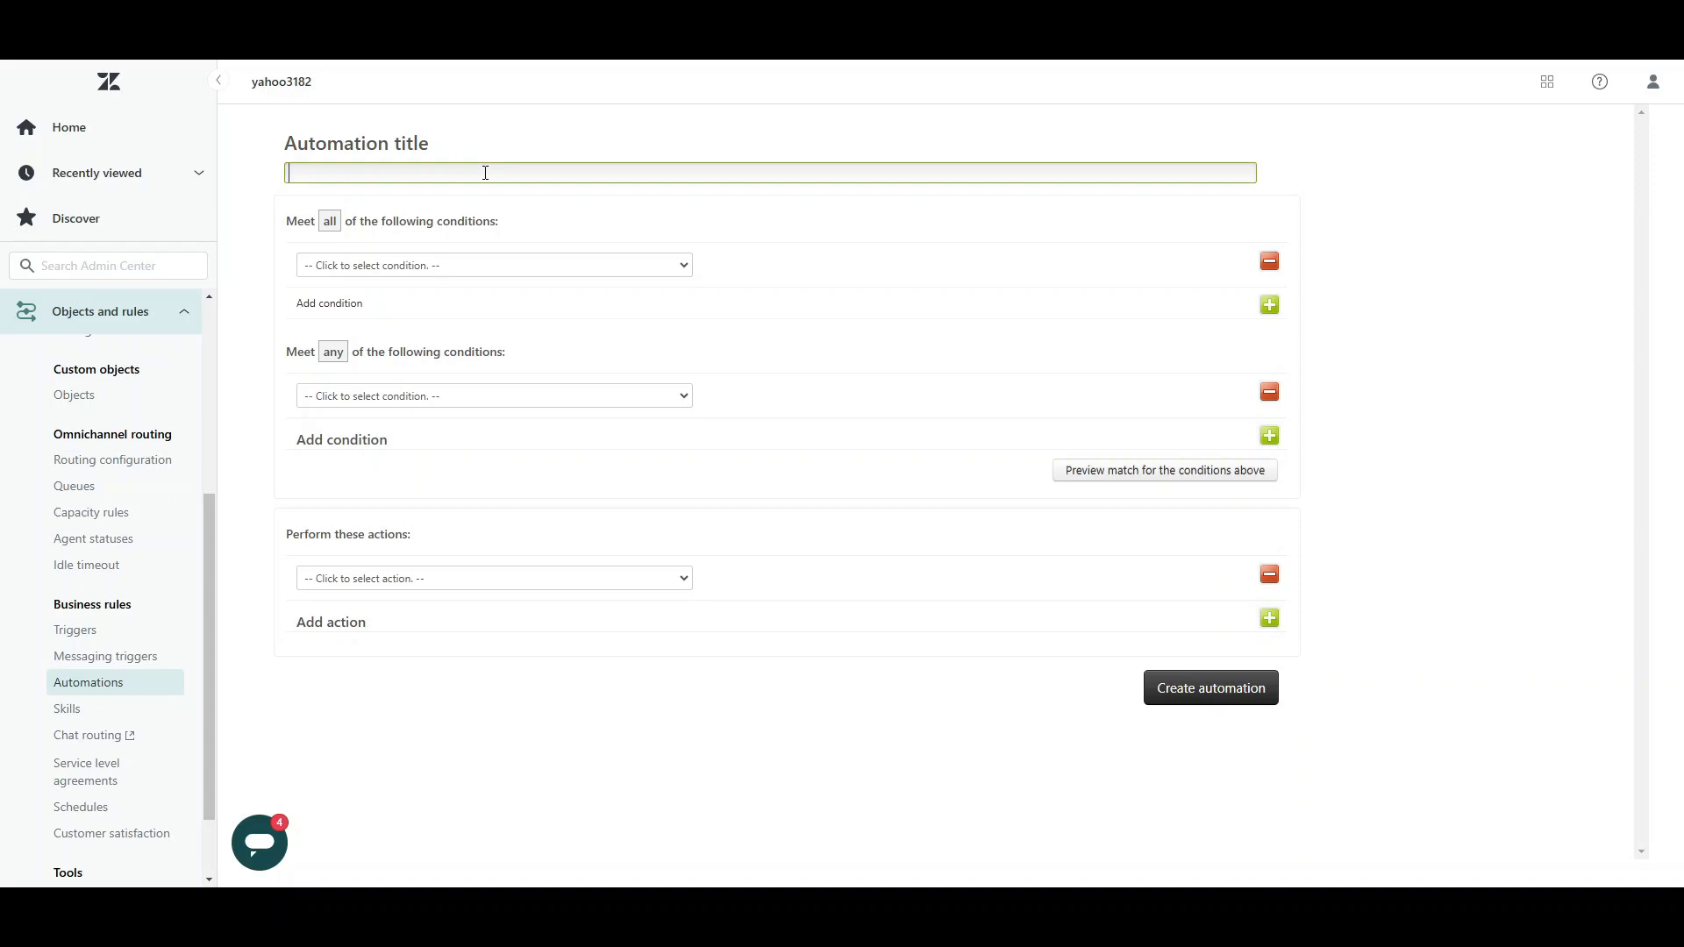
{"action": "type", "text": "Pending Ticket Reminder"}
{"action": "left_click", "coordinate": [556, 211]}
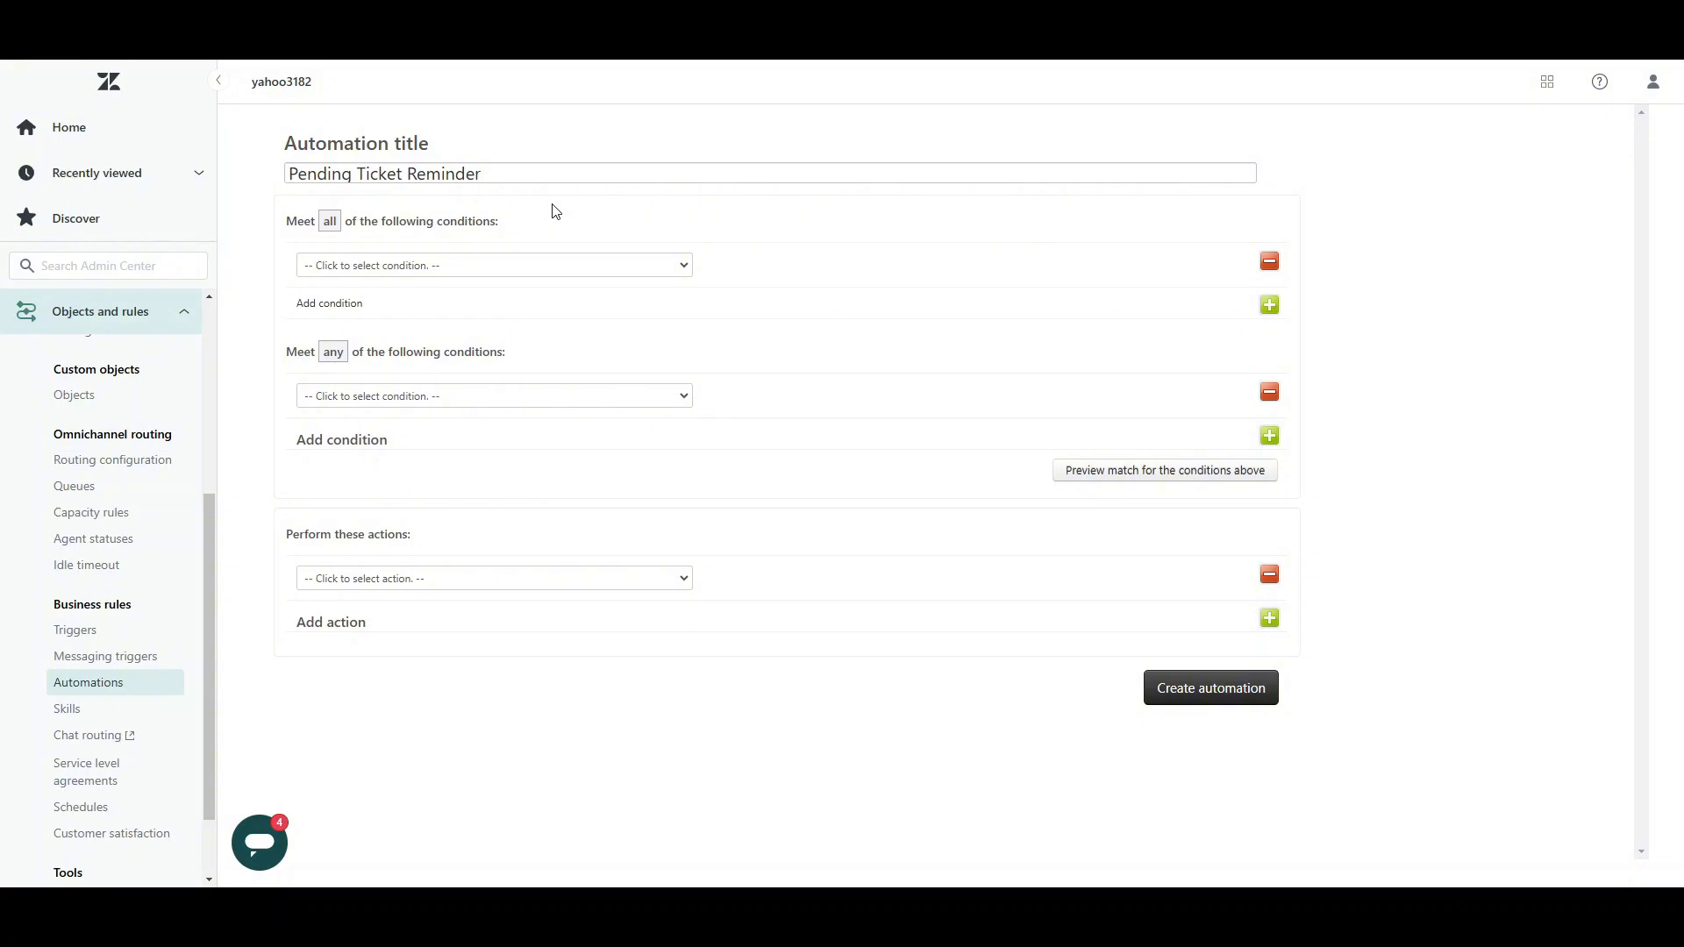
Step: Set the first "all" condition to Ticket status Is Pending
{"action": "left_click", "coordinate": [517, 274]}
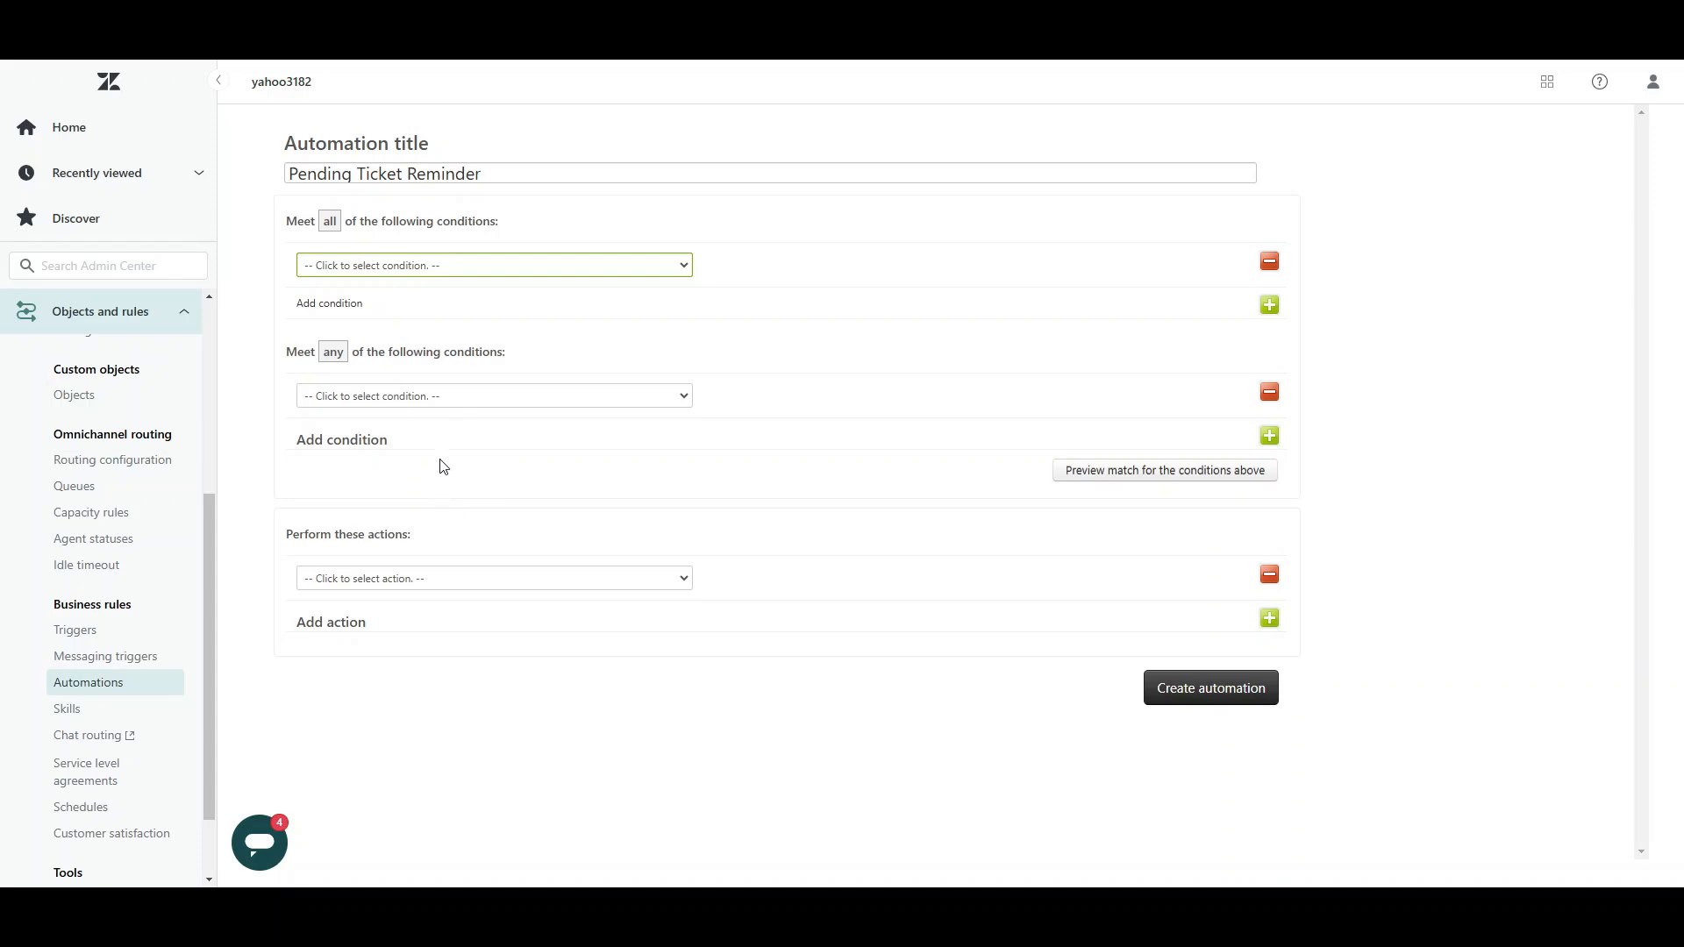
{"action": "left_click", "coordinate": [390, 547]}
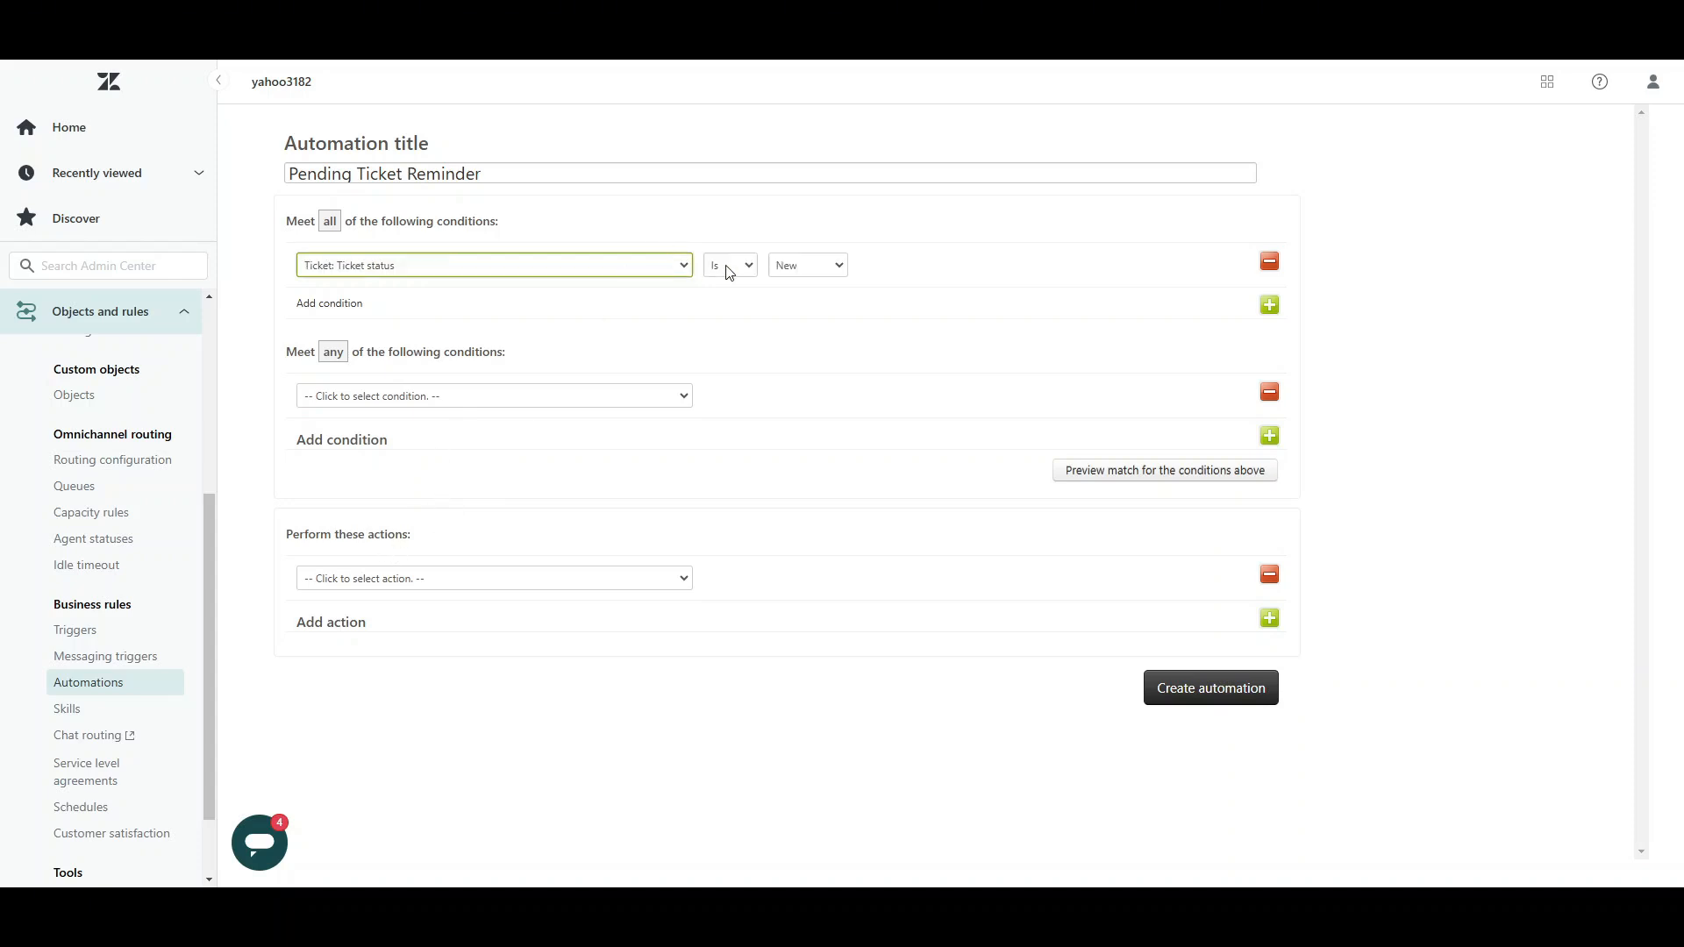
{"action": "left_click", "coordinate": [790, 272]}
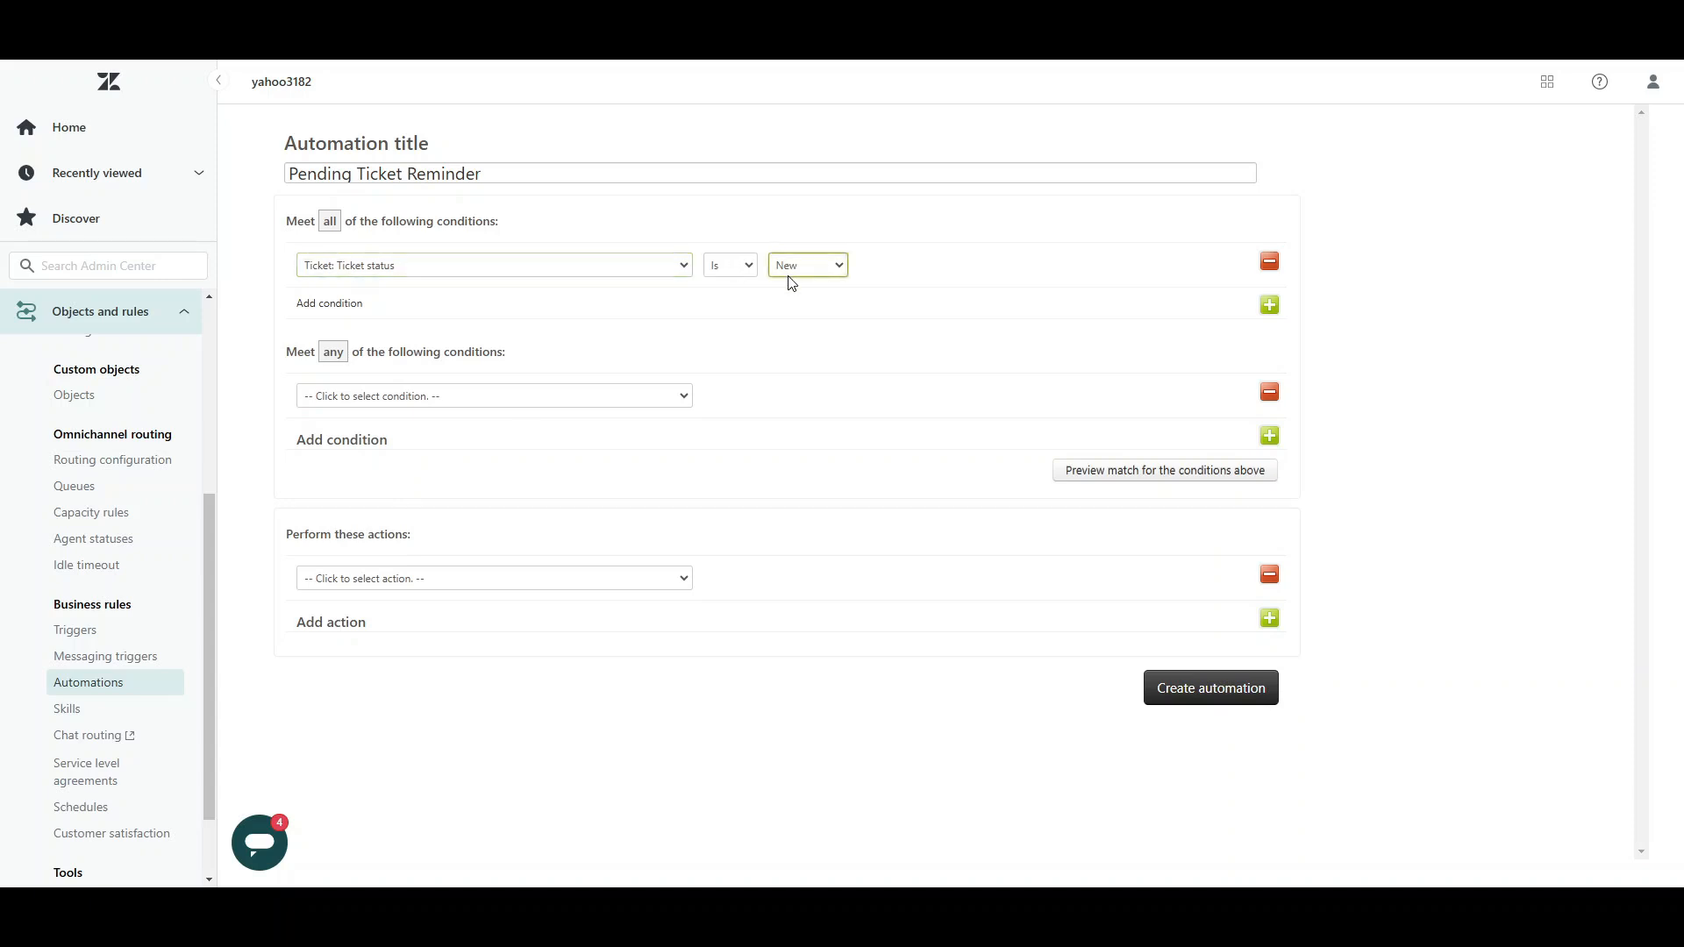
{"action": "left_click", "coordinate": [790, 356]}
Step: Add a second "all" condition requiring Ticket: Hours since update to be Greater than 48
{"action": "left_click", "coordinate": [1270, 305]}
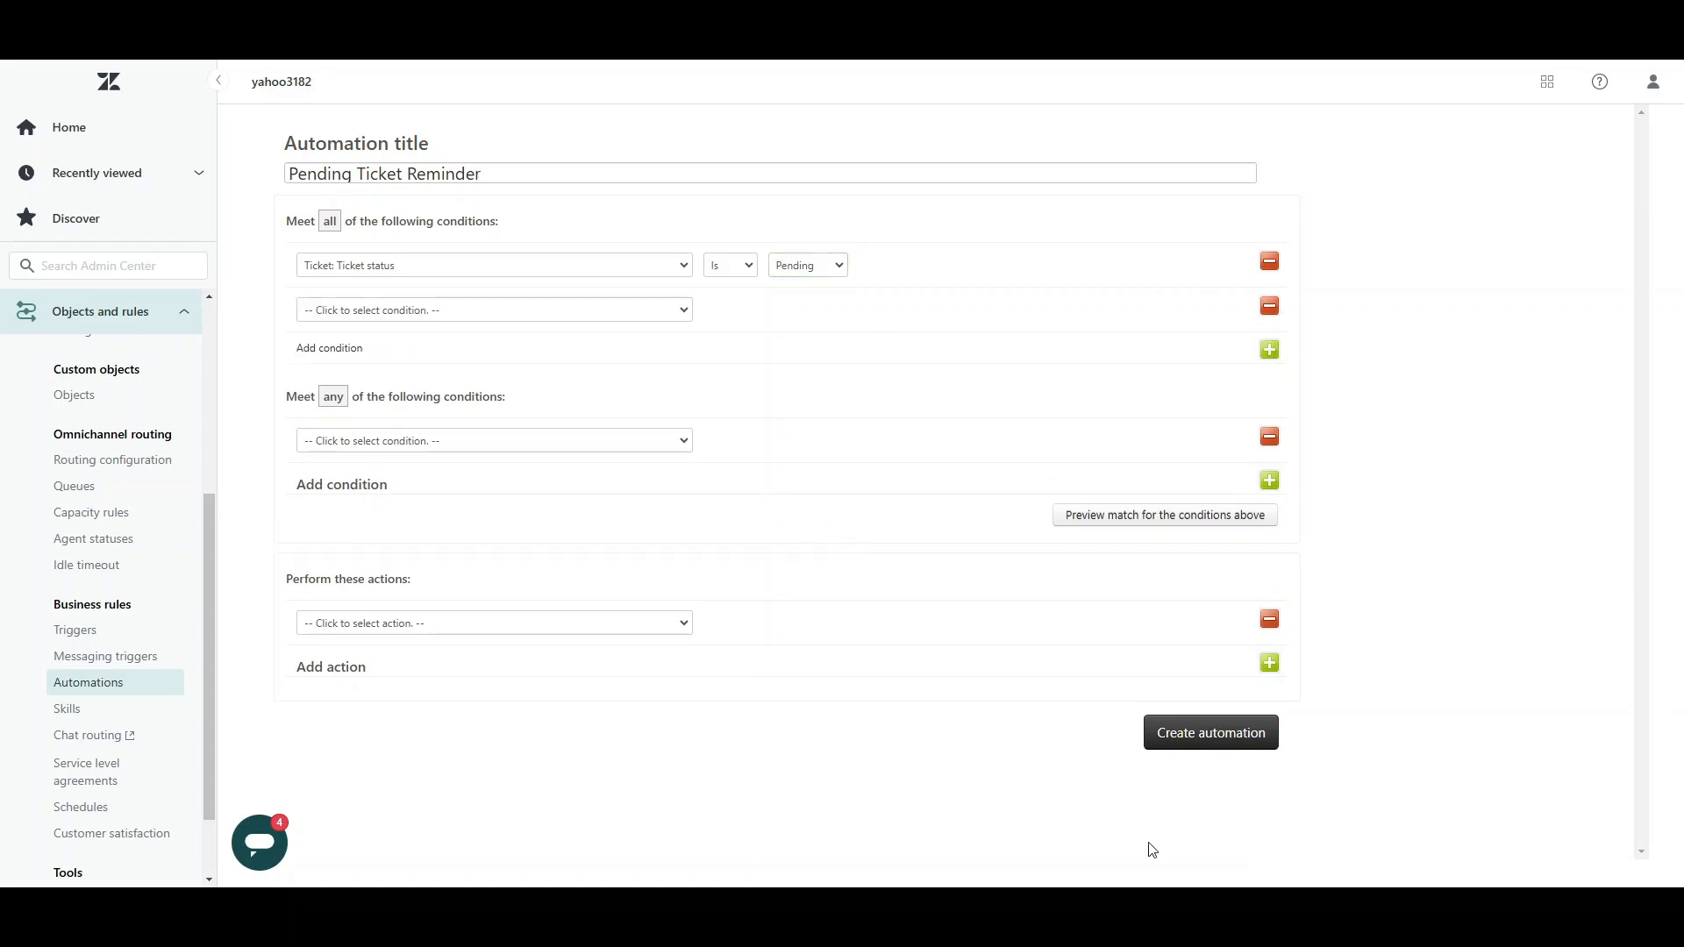
{"action": "left_click", "coordinate": [450, 313]}
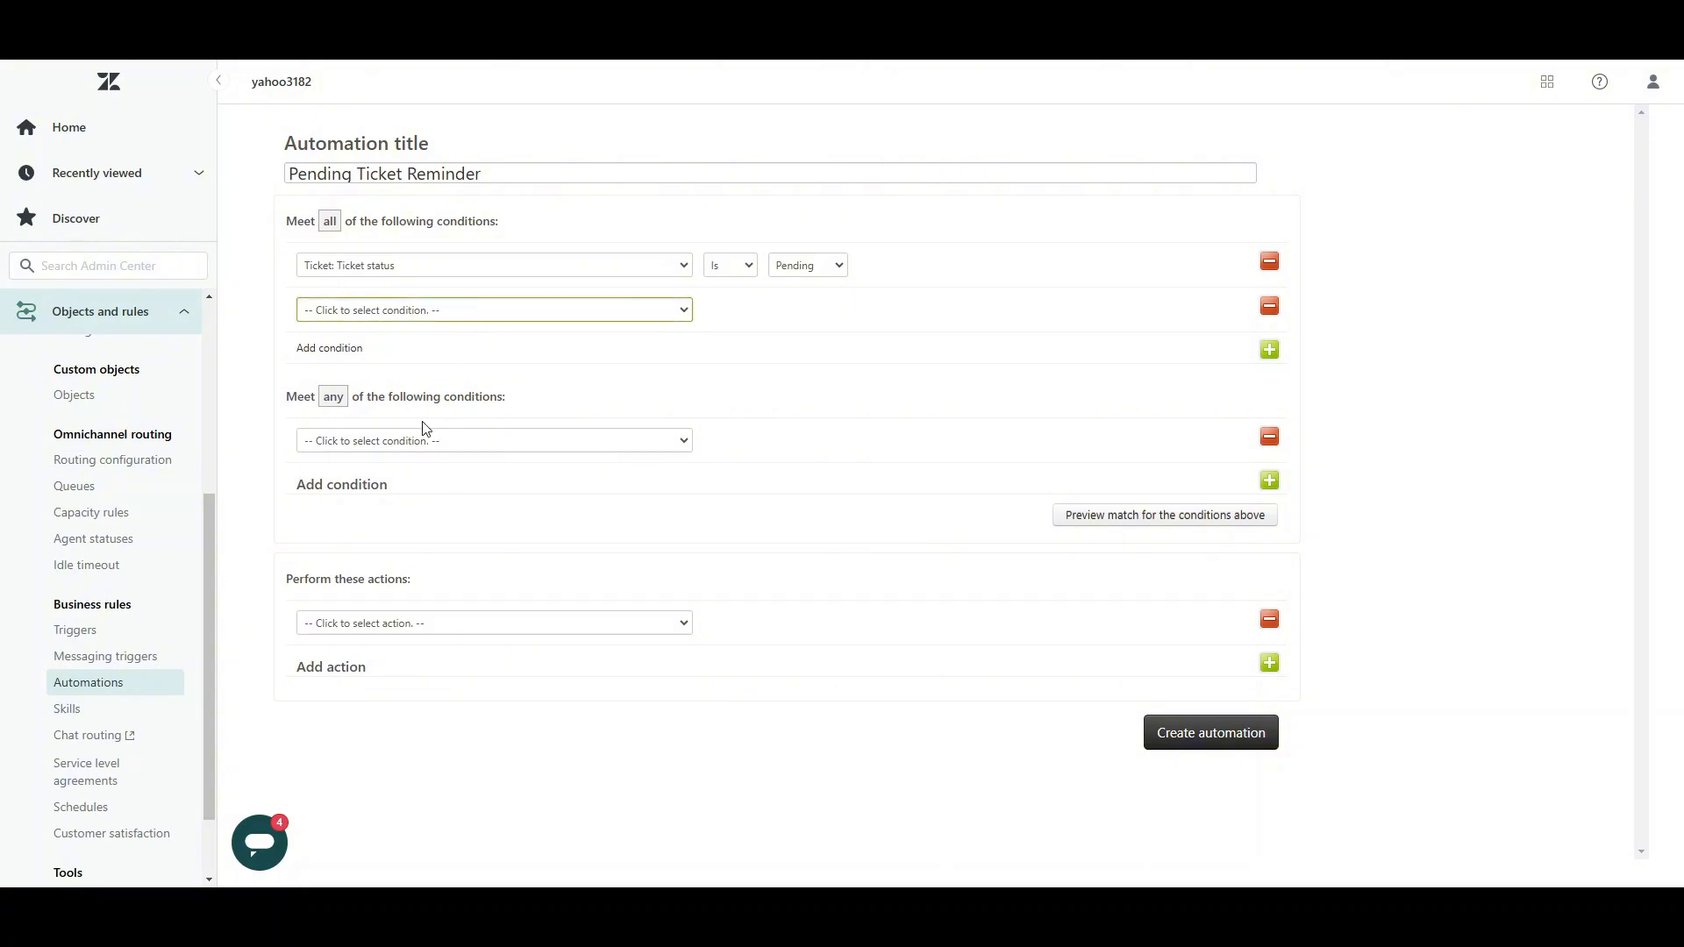
{"action": "left_click", "coordinate": [487, 427]}
{"action": "left_click", "coordinate": [761, 311]}
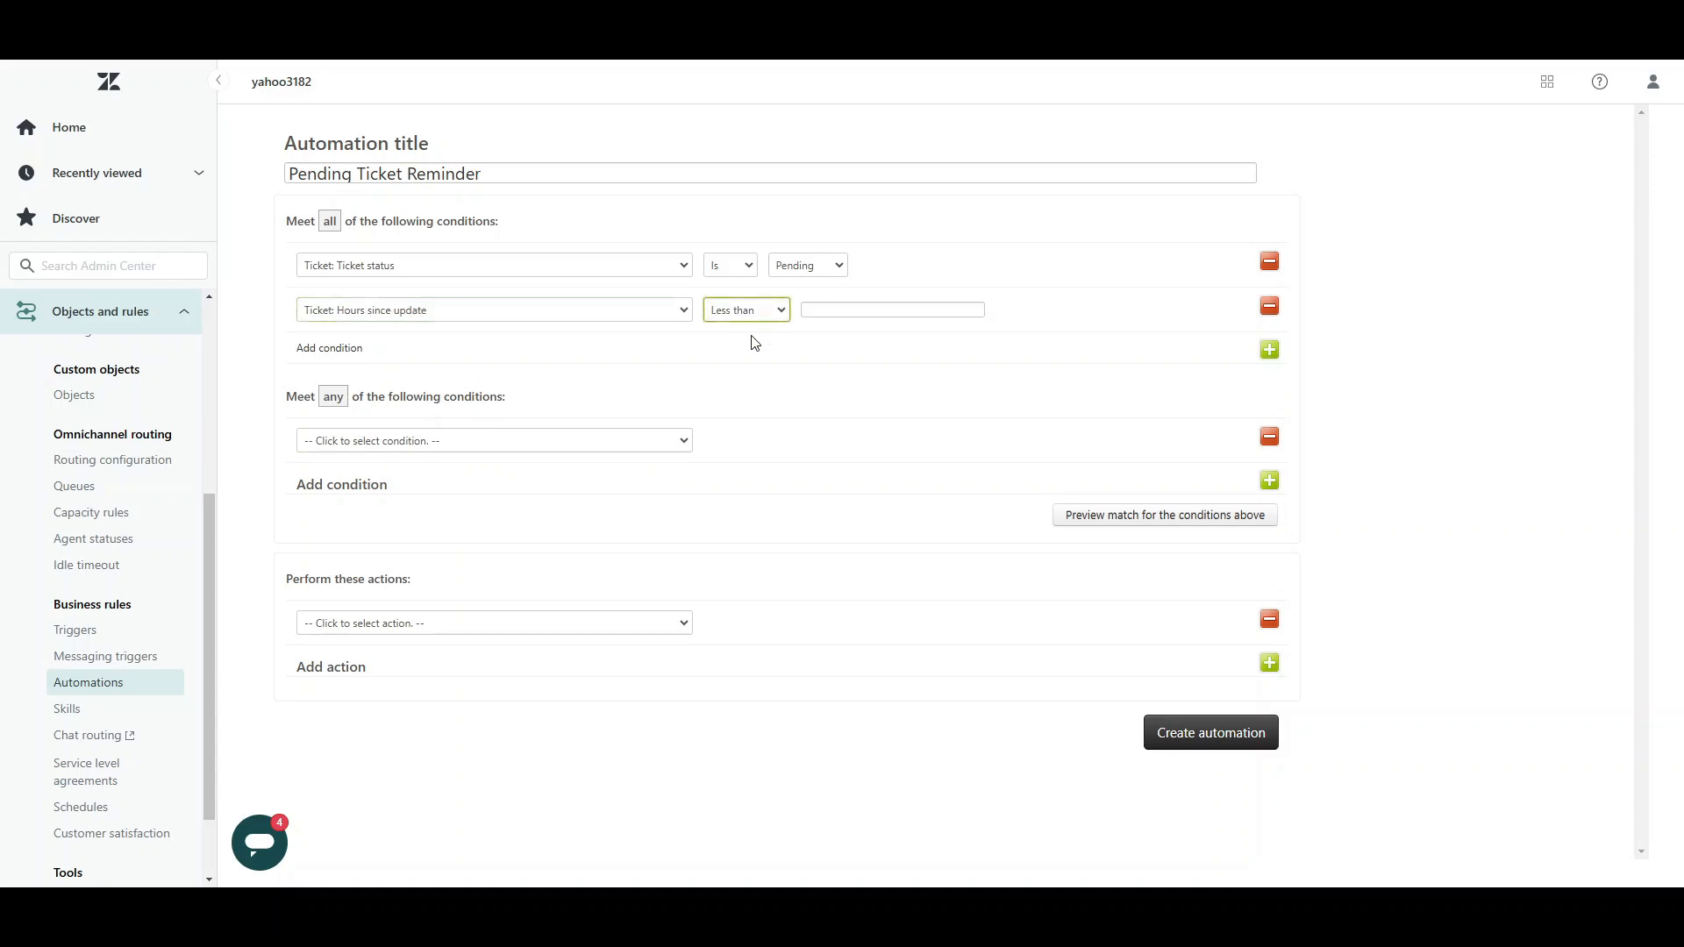
{"action": "left_click", "coordinate": [744, 357]}
{"action": "left_click", "coordinate": [801, 308]}
{"action": "type", "text": "4"}
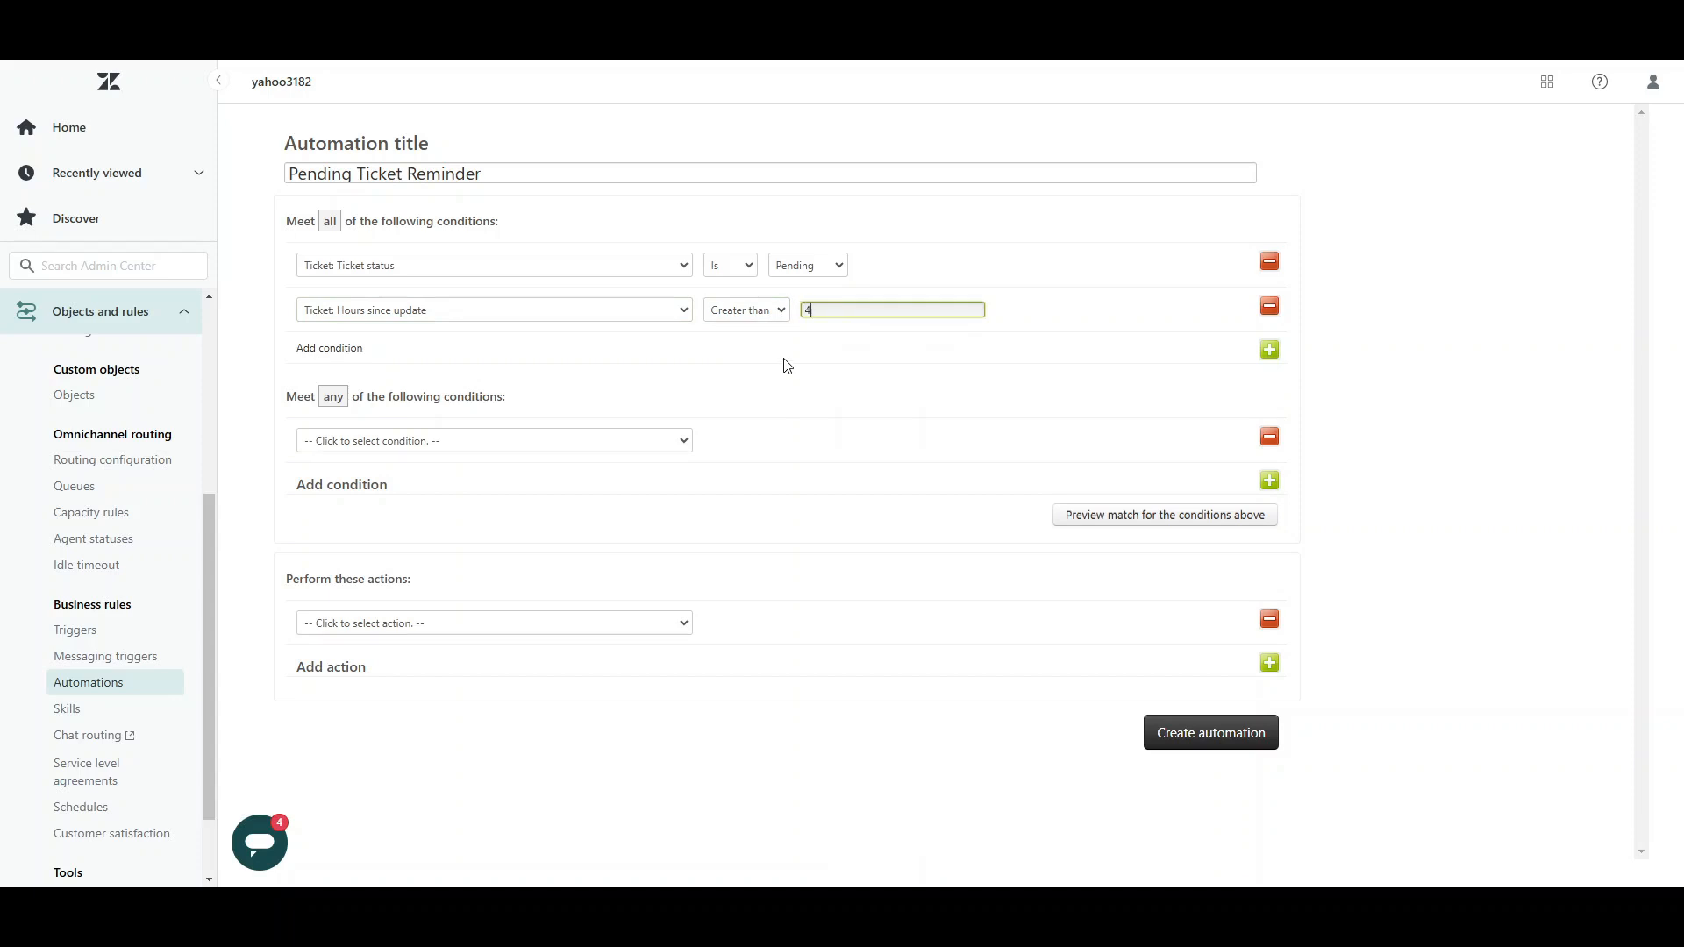
{"action": "type", "text": "8"}
{"action": "left_click", "coordinate": [754, 381]}
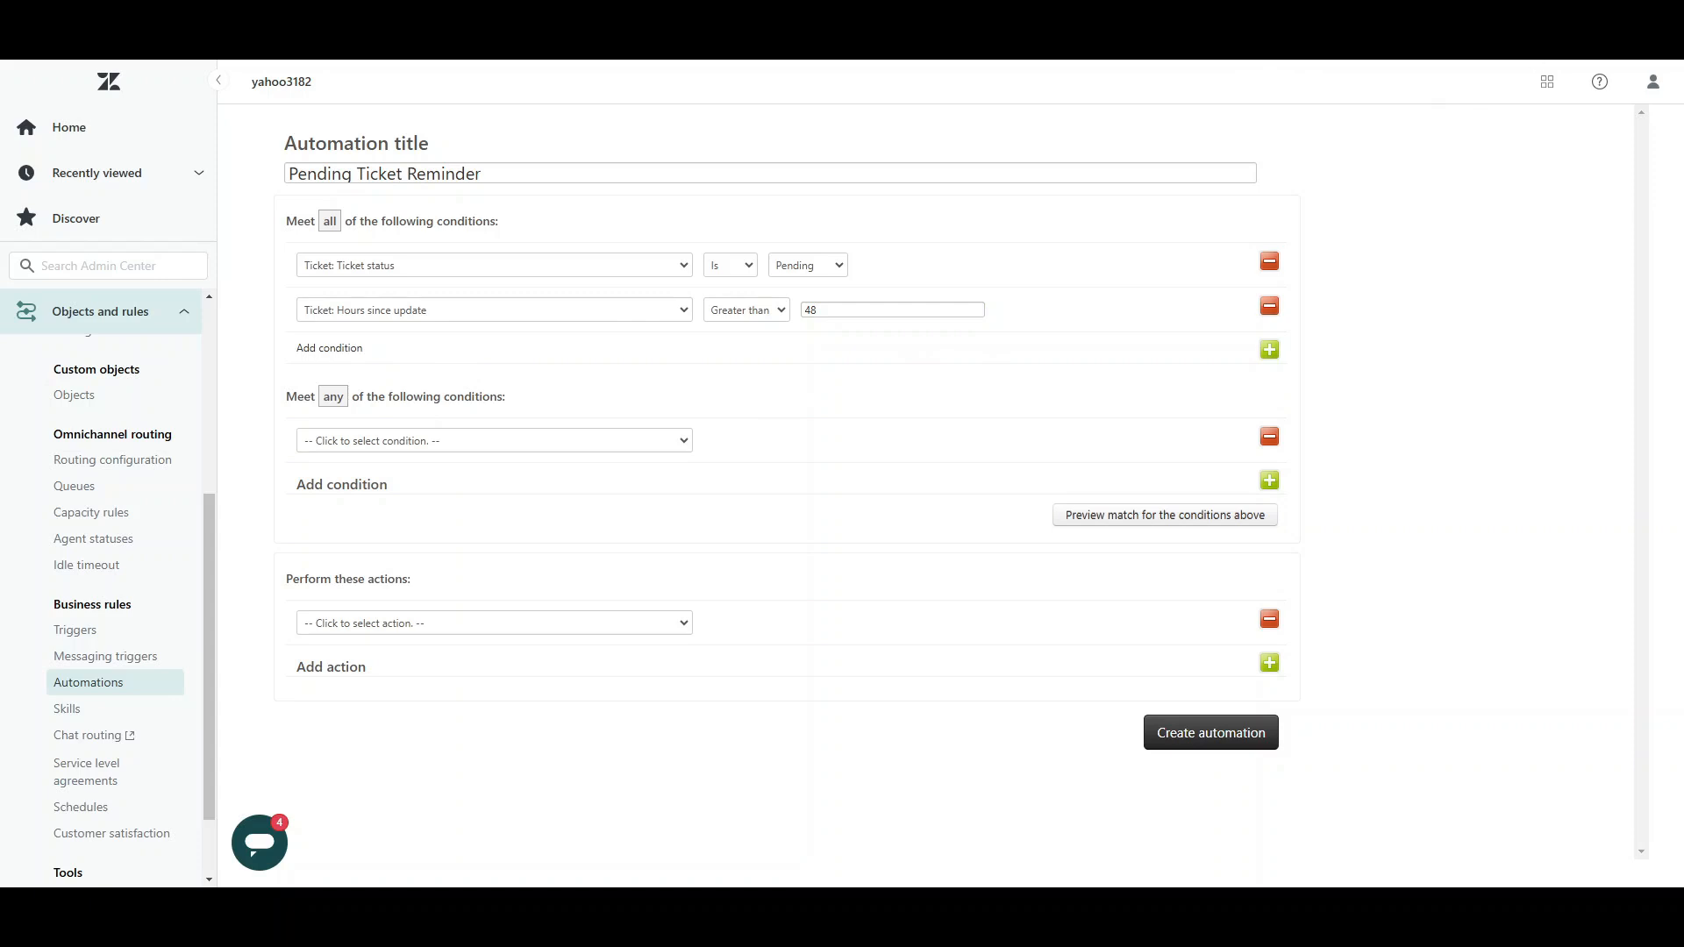
Step: Add a third "all" condition: Ticket: Tags, Contains none of the following, with the tag pending-reminder-sent
{"action": "left_click", "coordinate": [1270, 350]}
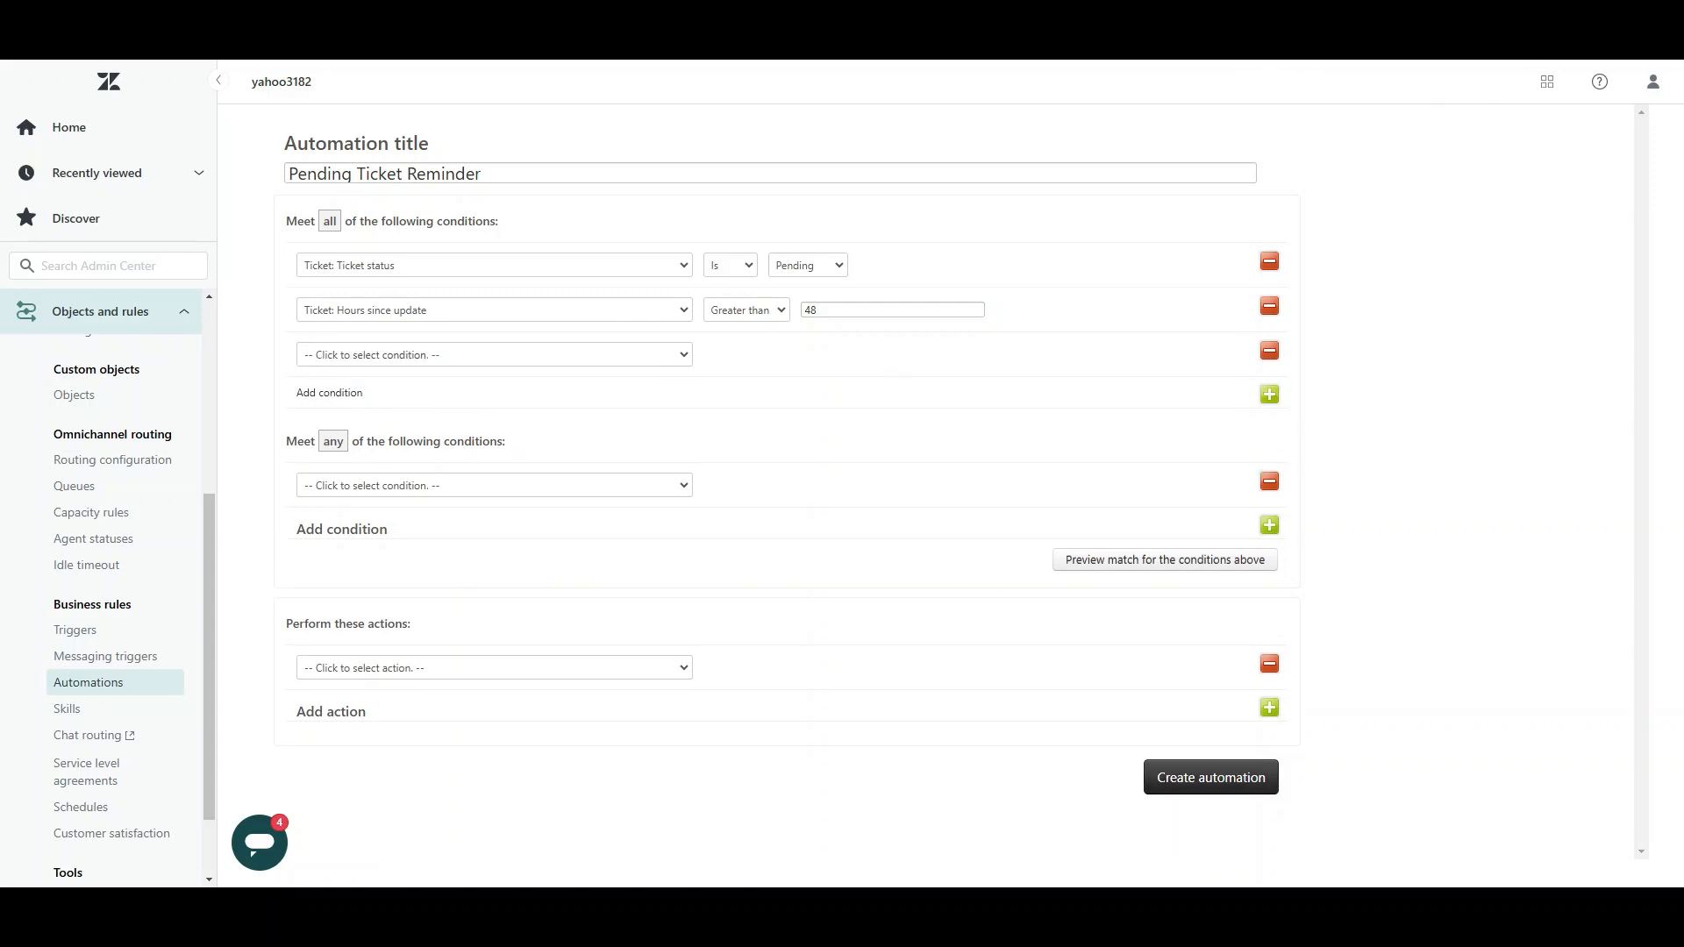
{"action": "left_click", "coordinate": [489, 355]}
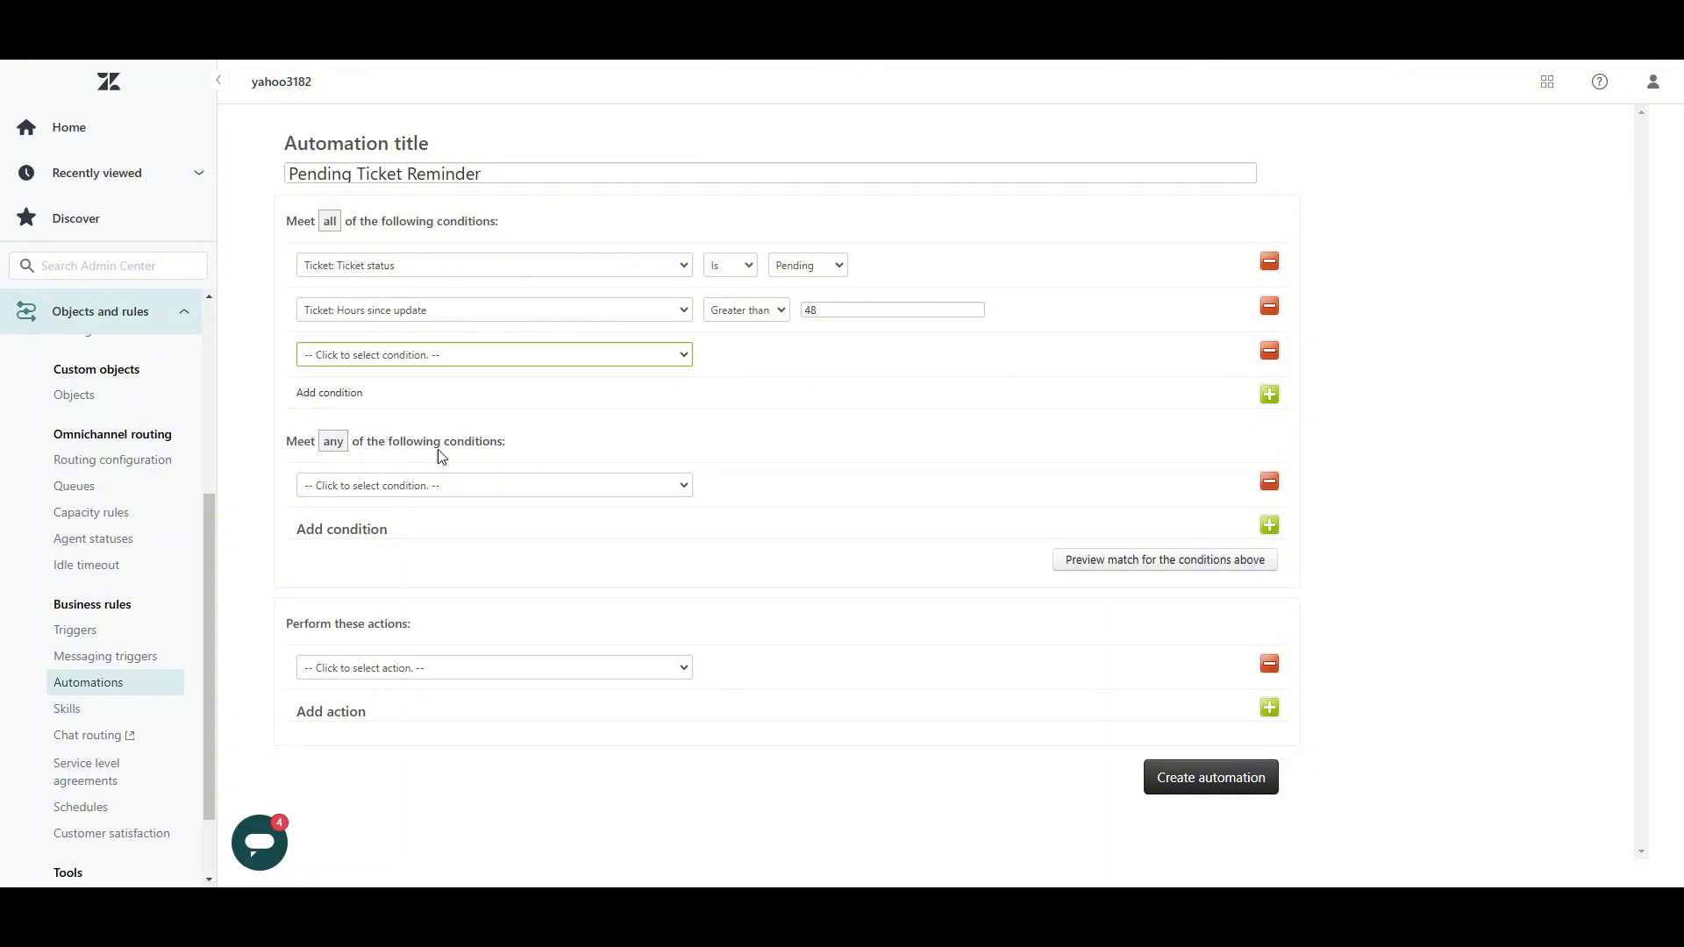
{"action": "left_click", "coordinate": [421, 618]}
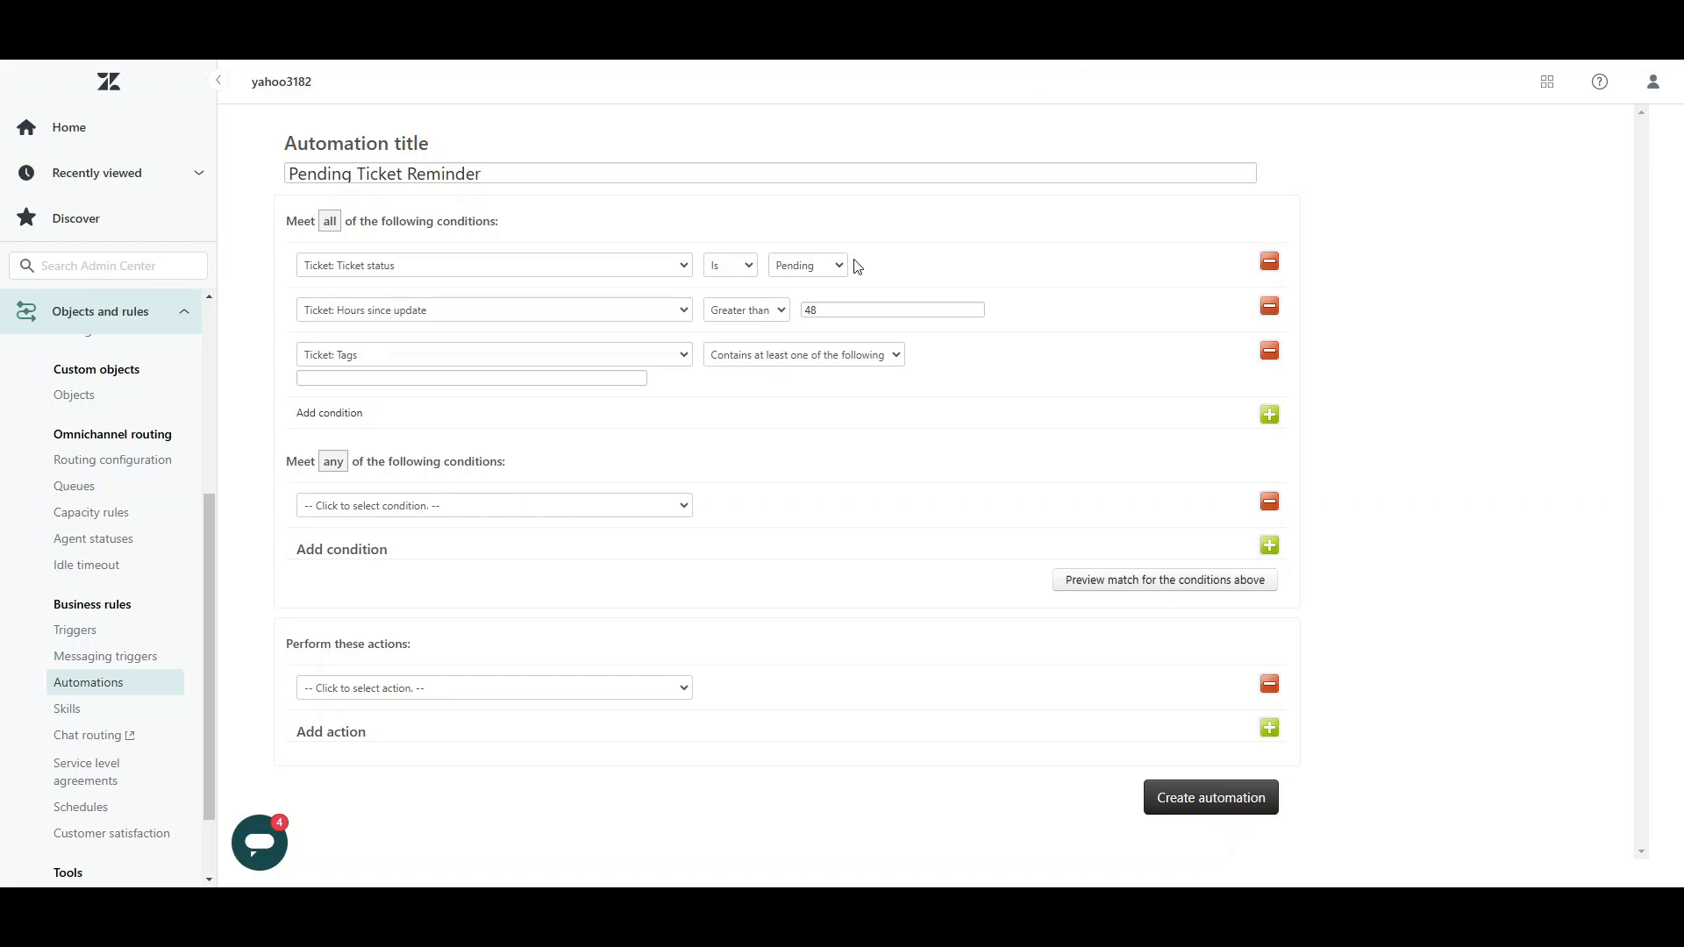
{"action": "left_click", "coordinate": [777, 359]}
{"action": "left_click", "coordinate": [770, 399]}
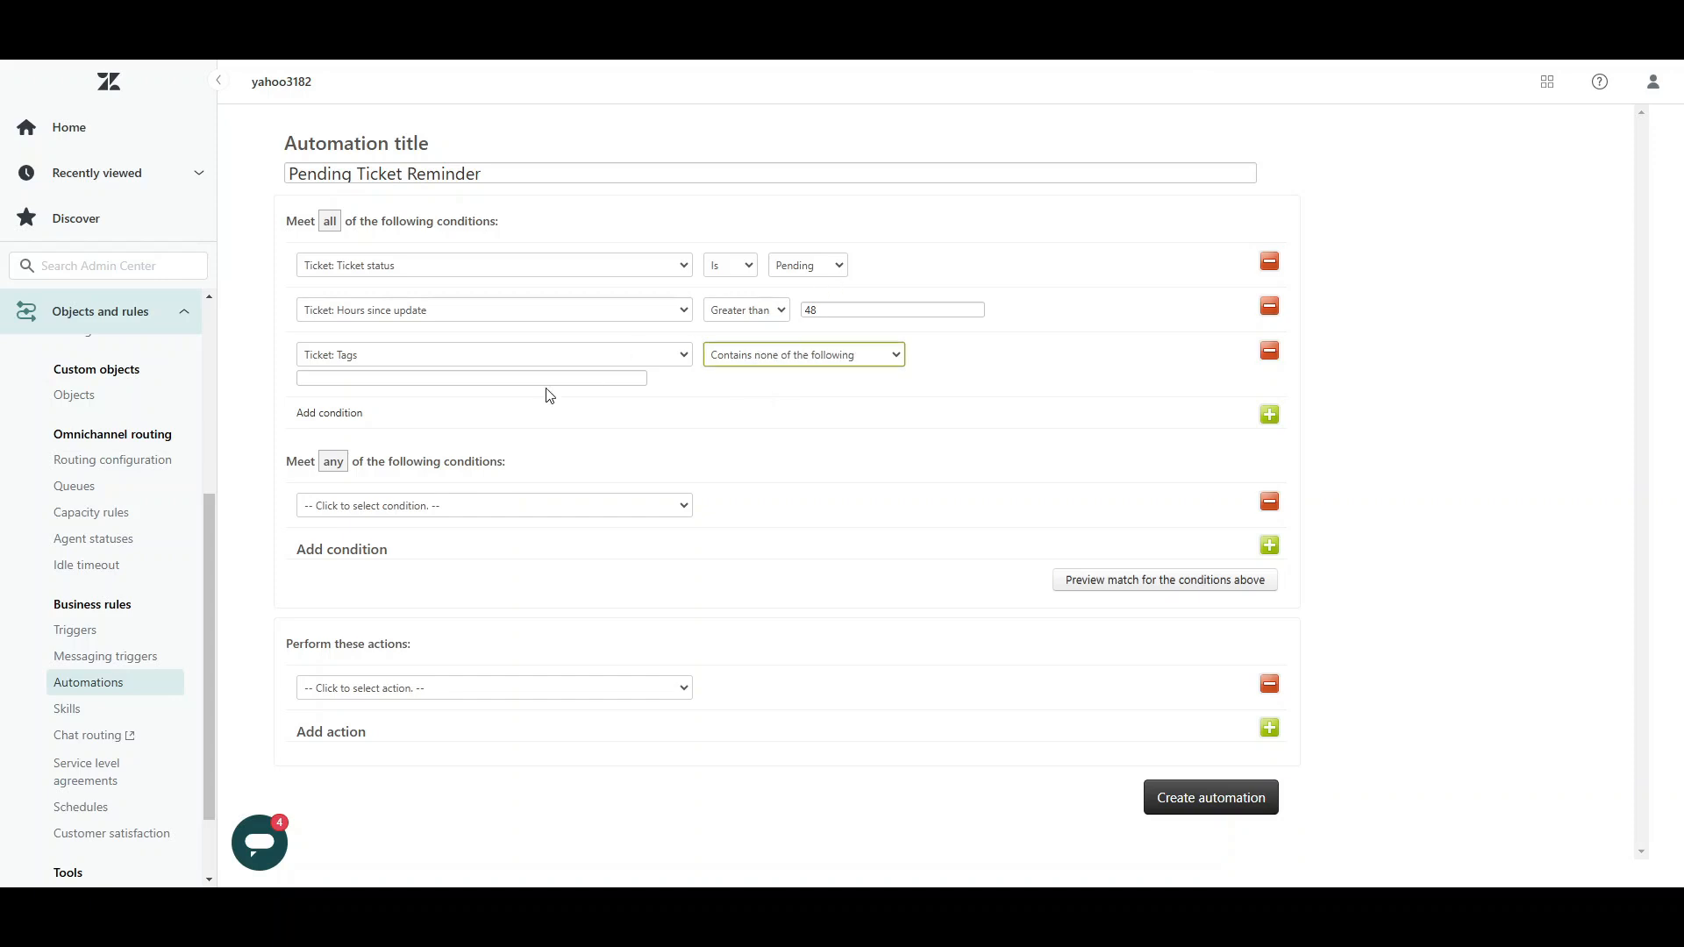
{"action": "left_click", "coordinate": [496, 378]}
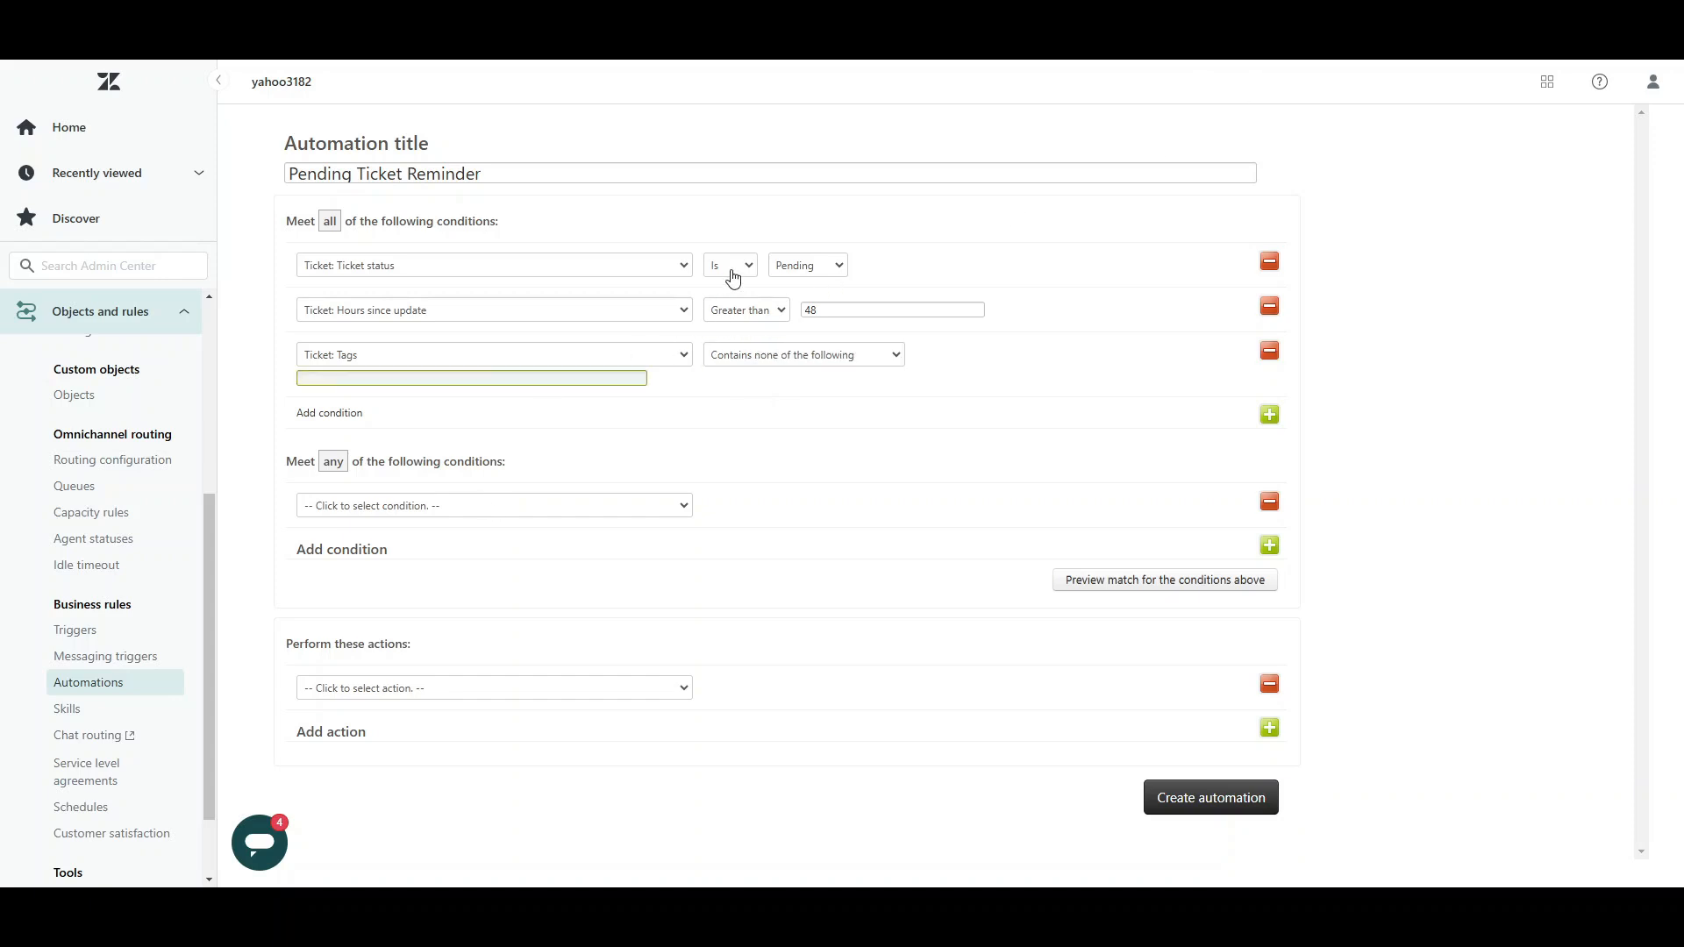
{"action": "left_click", "coordinate": [669, 331]}
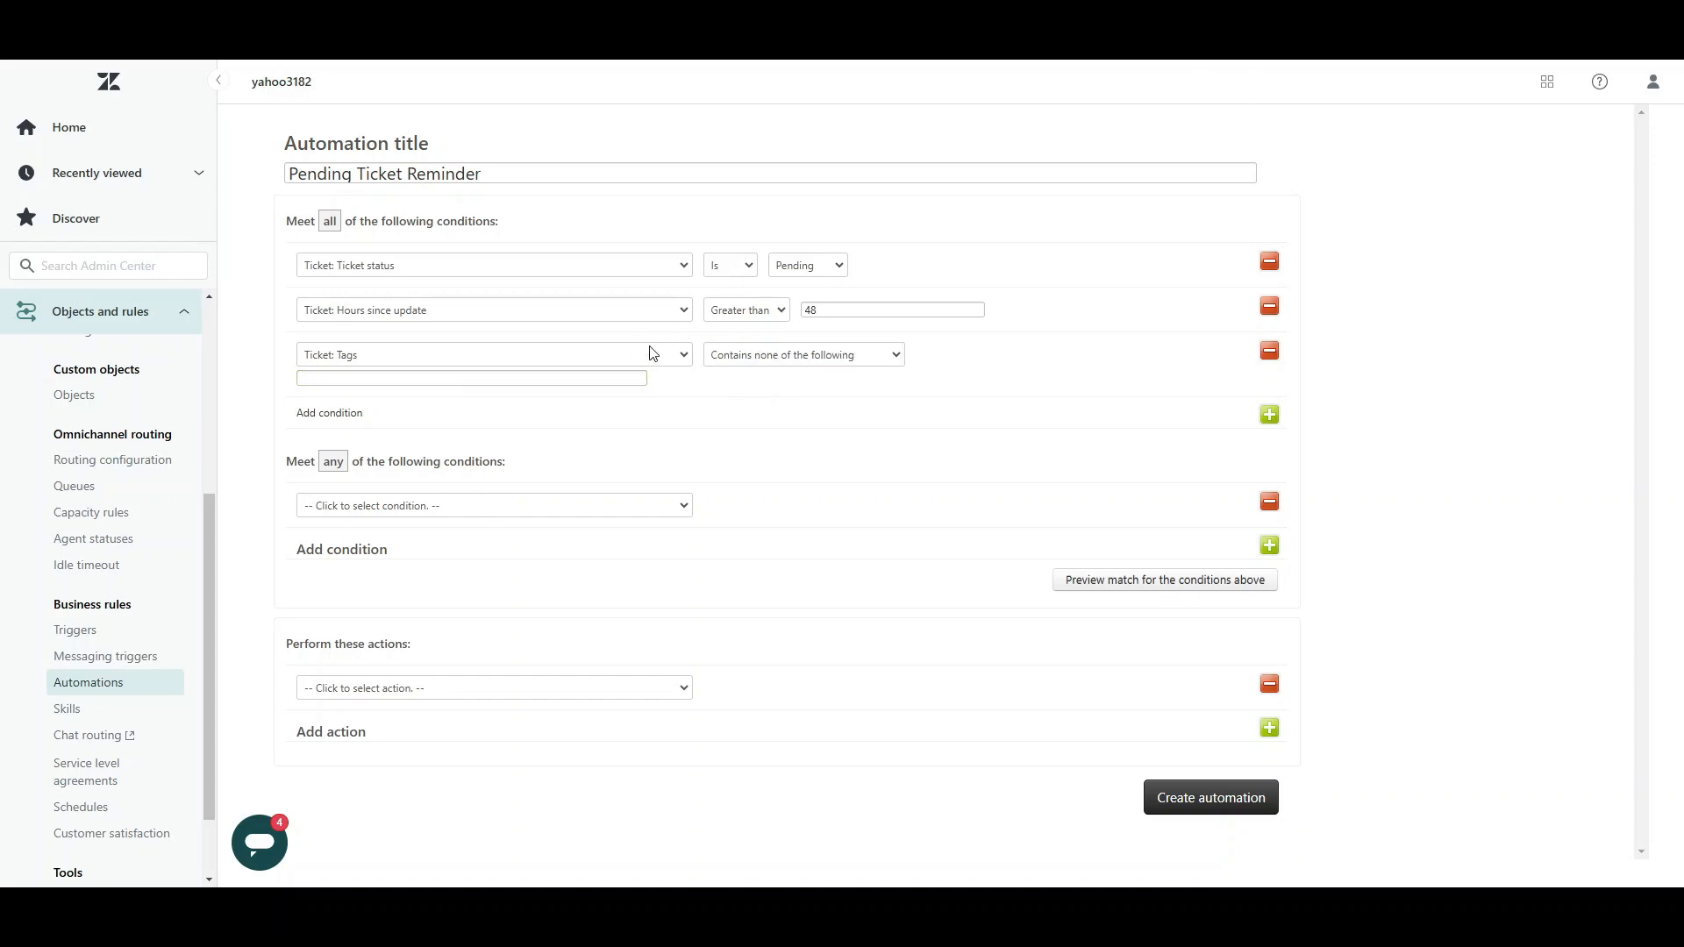
{"action": "left_click", "coordinate": [573, 377]}
{"action": "type", "text": "pen"}
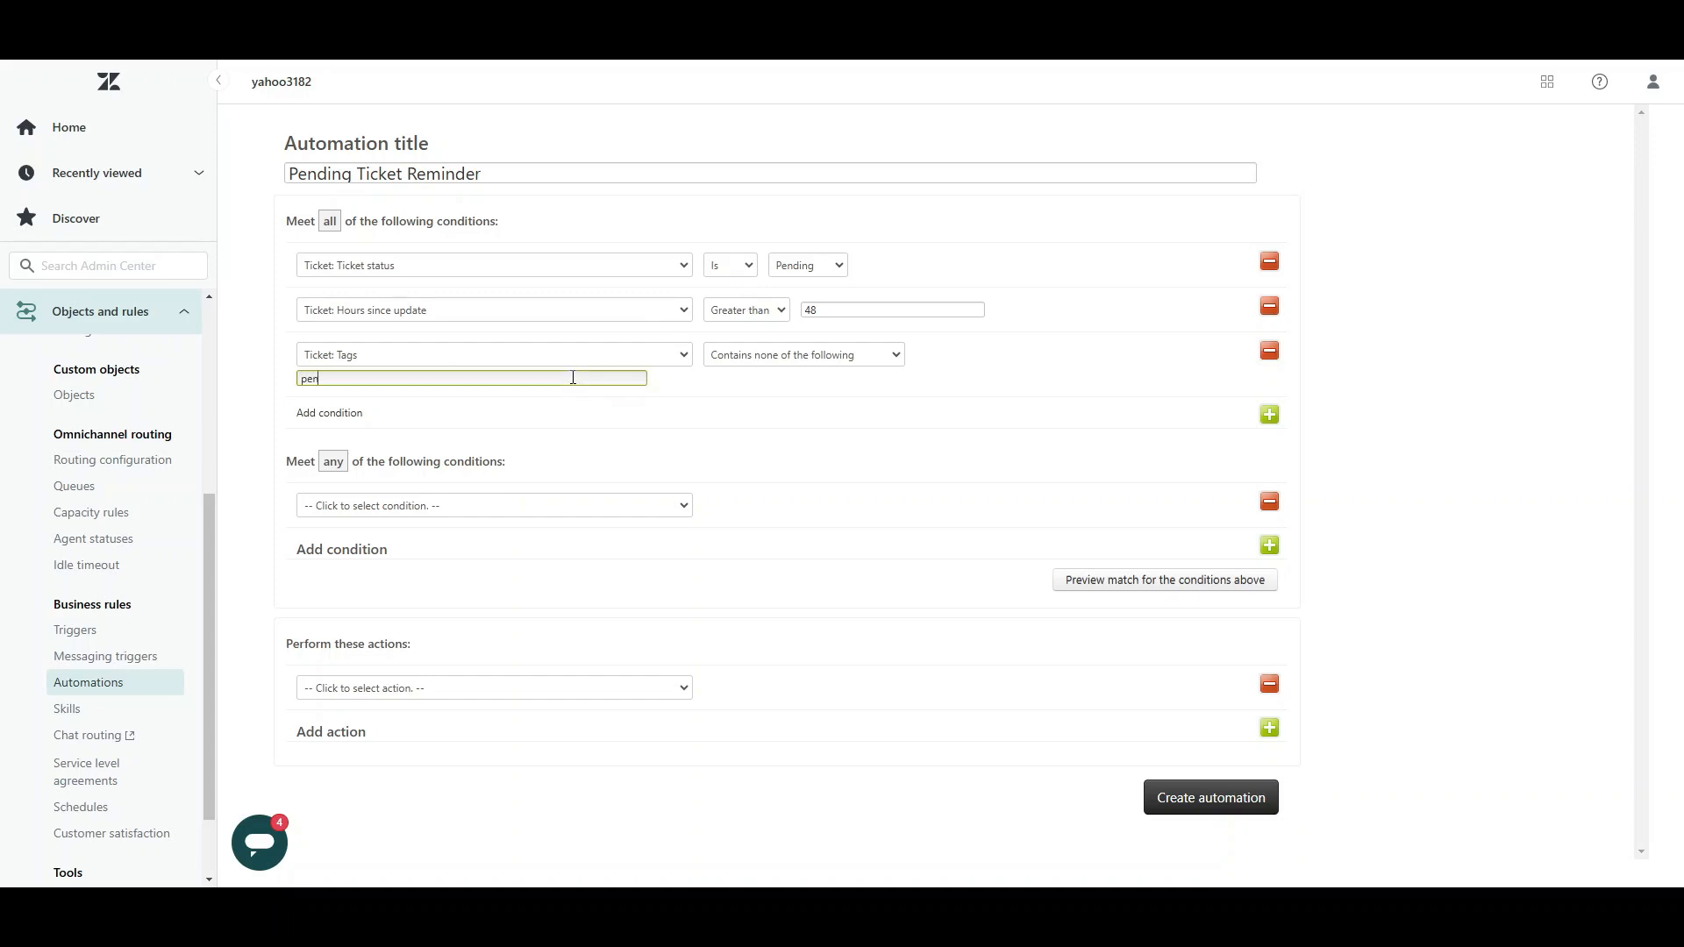
{"action": "type", "text": "ding-reminder-sent"}
{"action": "left_click", "coordinate": [494, 401]}
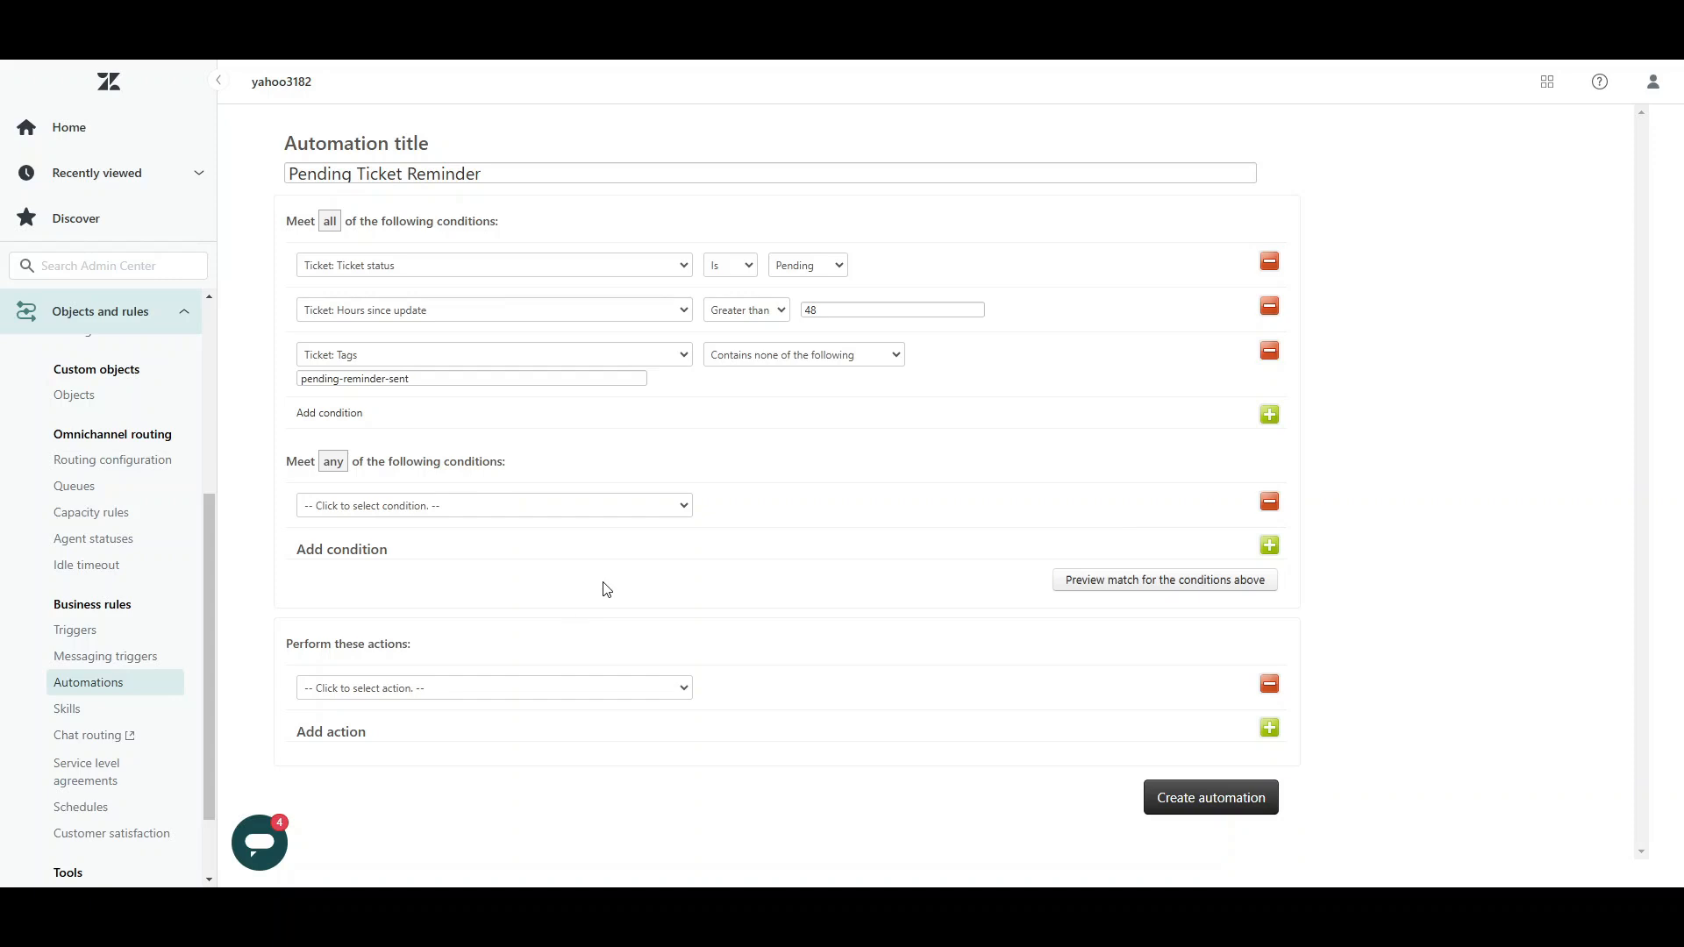
Step: Set the automation's action to Notifications: User email with (assignee) as the recipient
{"action": "left_click", "coordinate": [493, 689]}
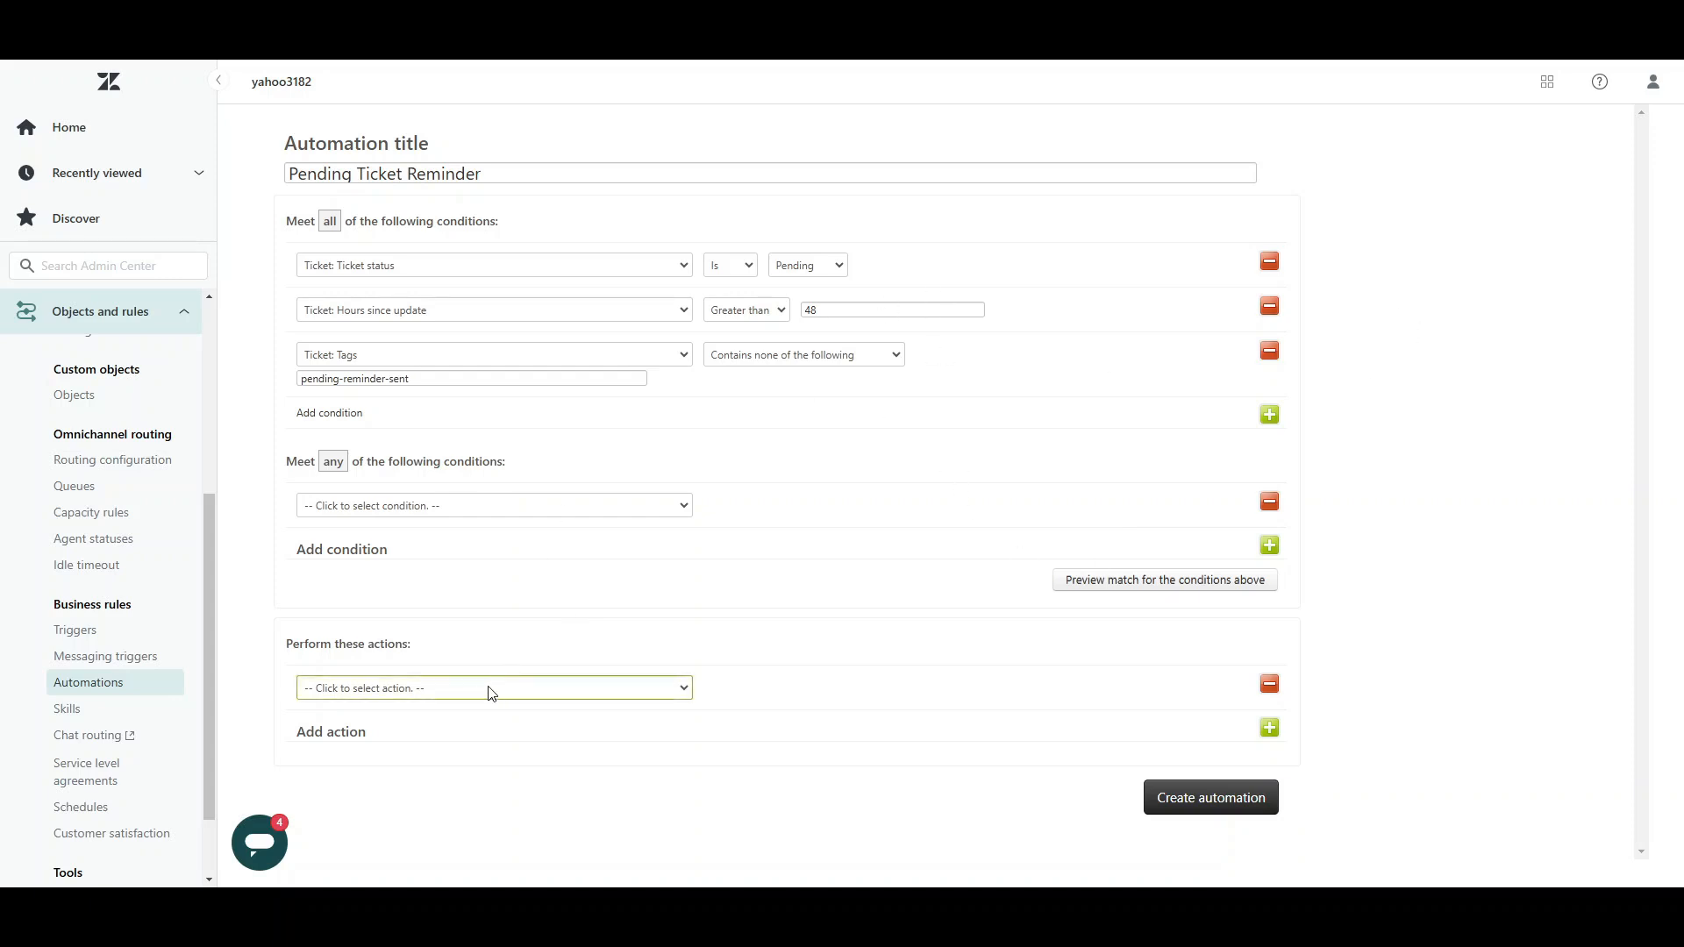
{"action": "left_click", "coordinate": [451, 562]}
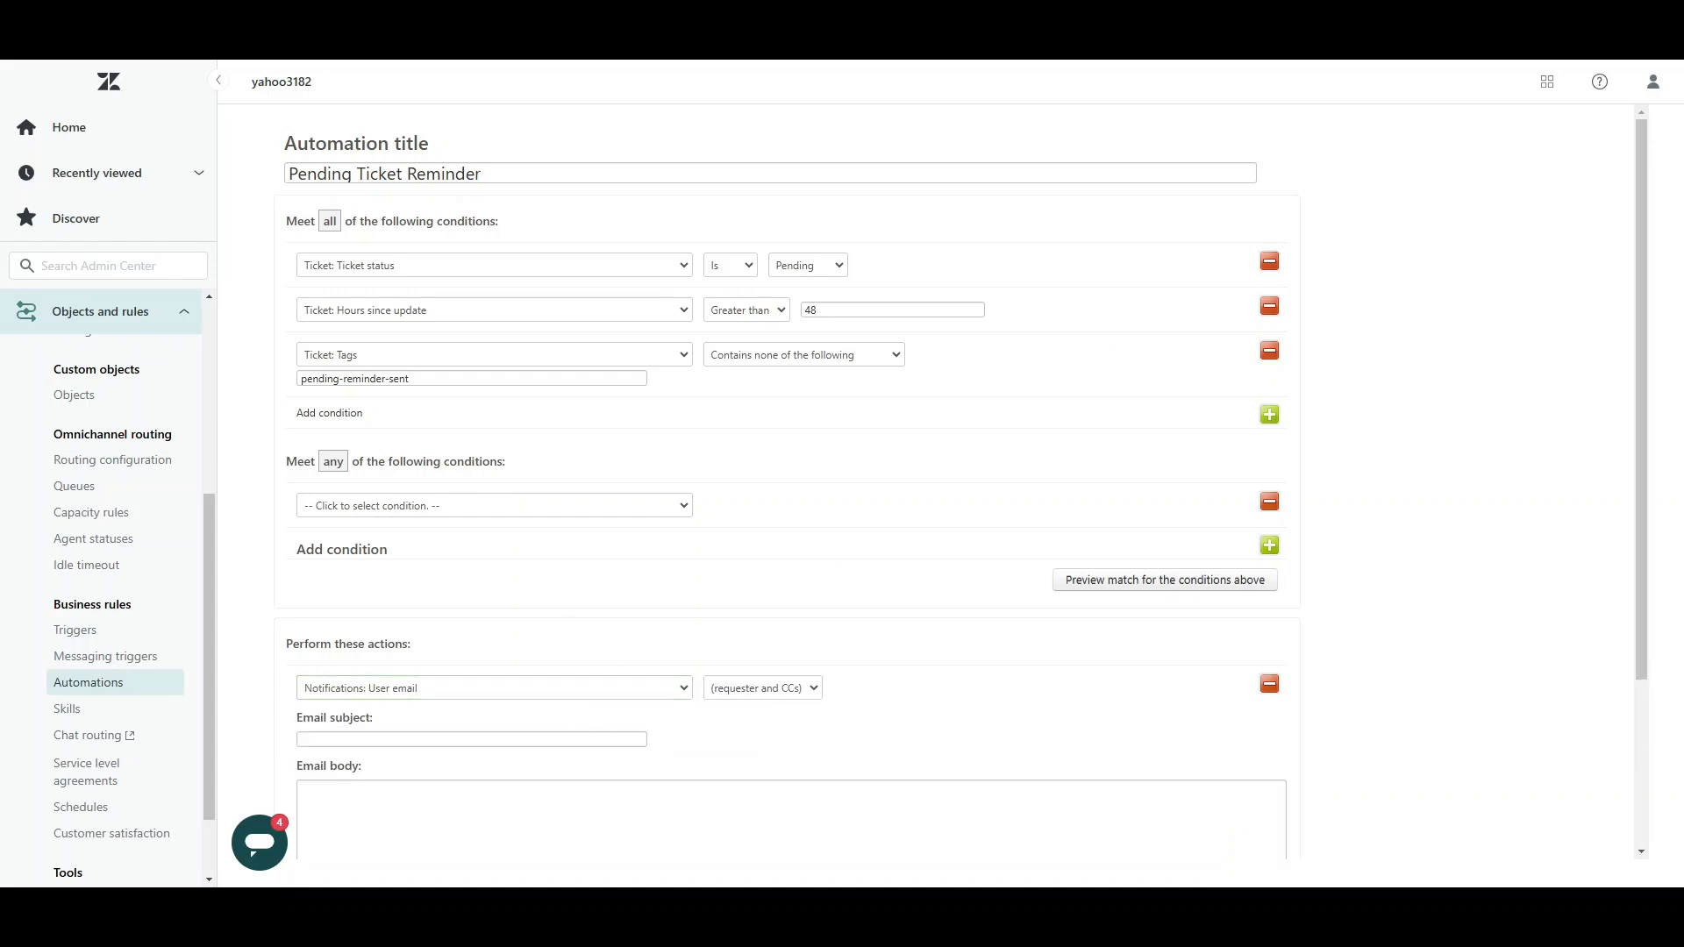
{"action": "left_click", "coordinate": [735, 693]}
{"action": "key", "text": "Down"}
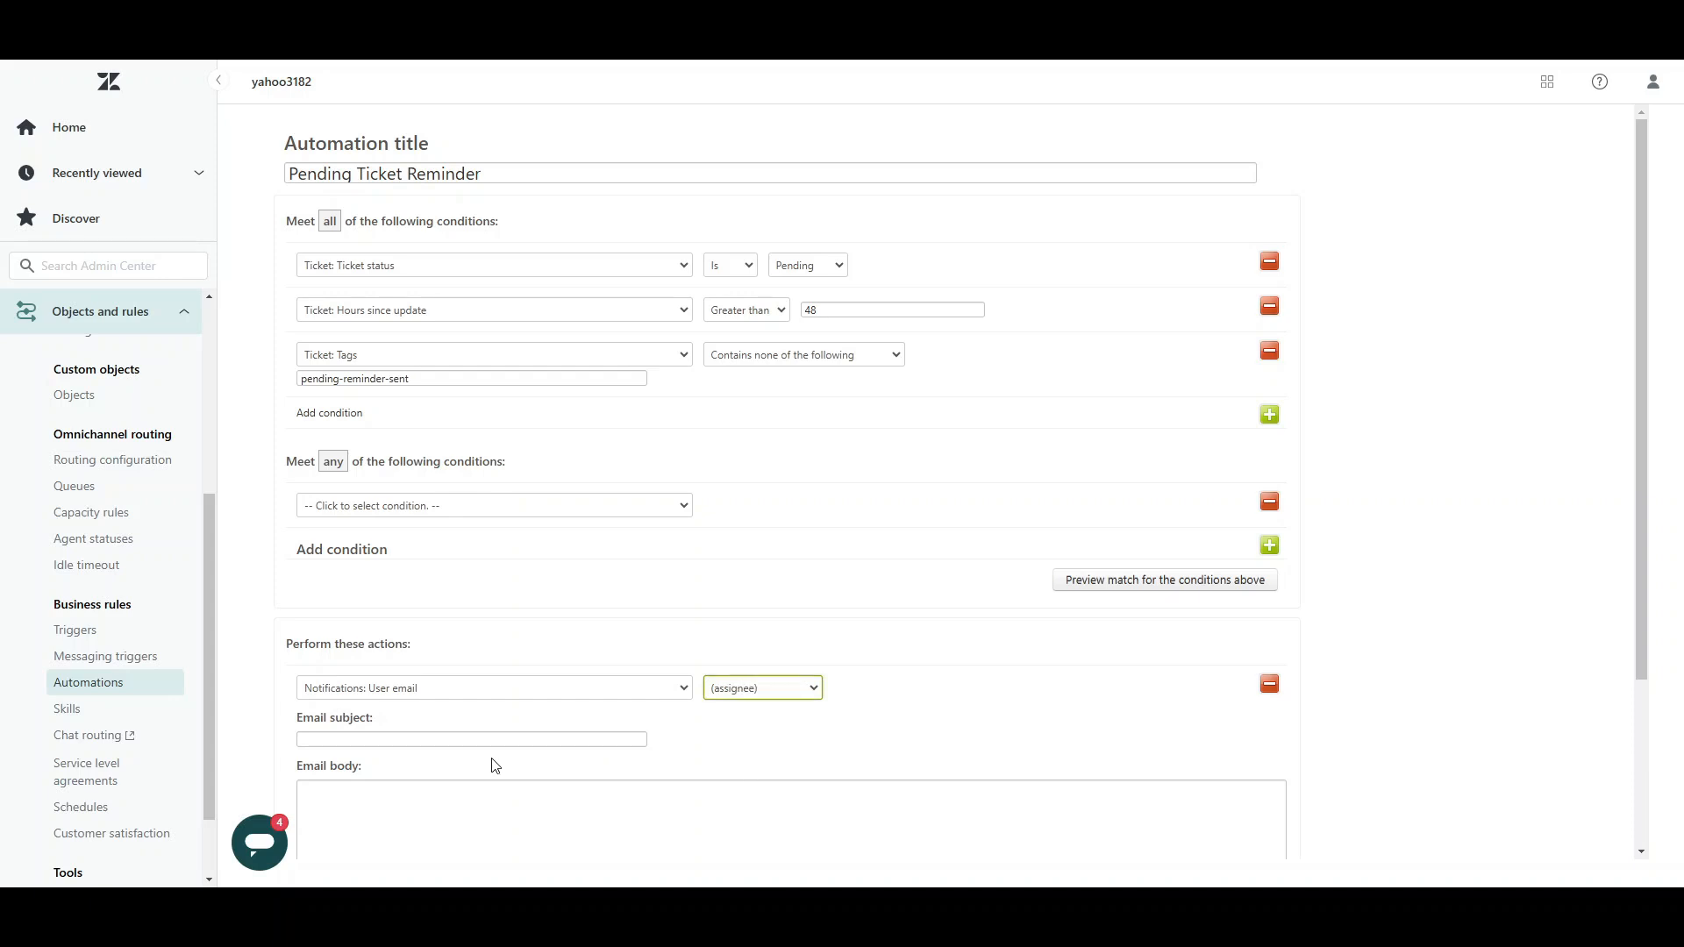
Step: Enter the email subject "Reminder: Pending Ticket Follow-Up Required"
{"action": "left_click", "coordinate": [459, 740]}
{"action": "left_click", "coordinate": [561, 739]}
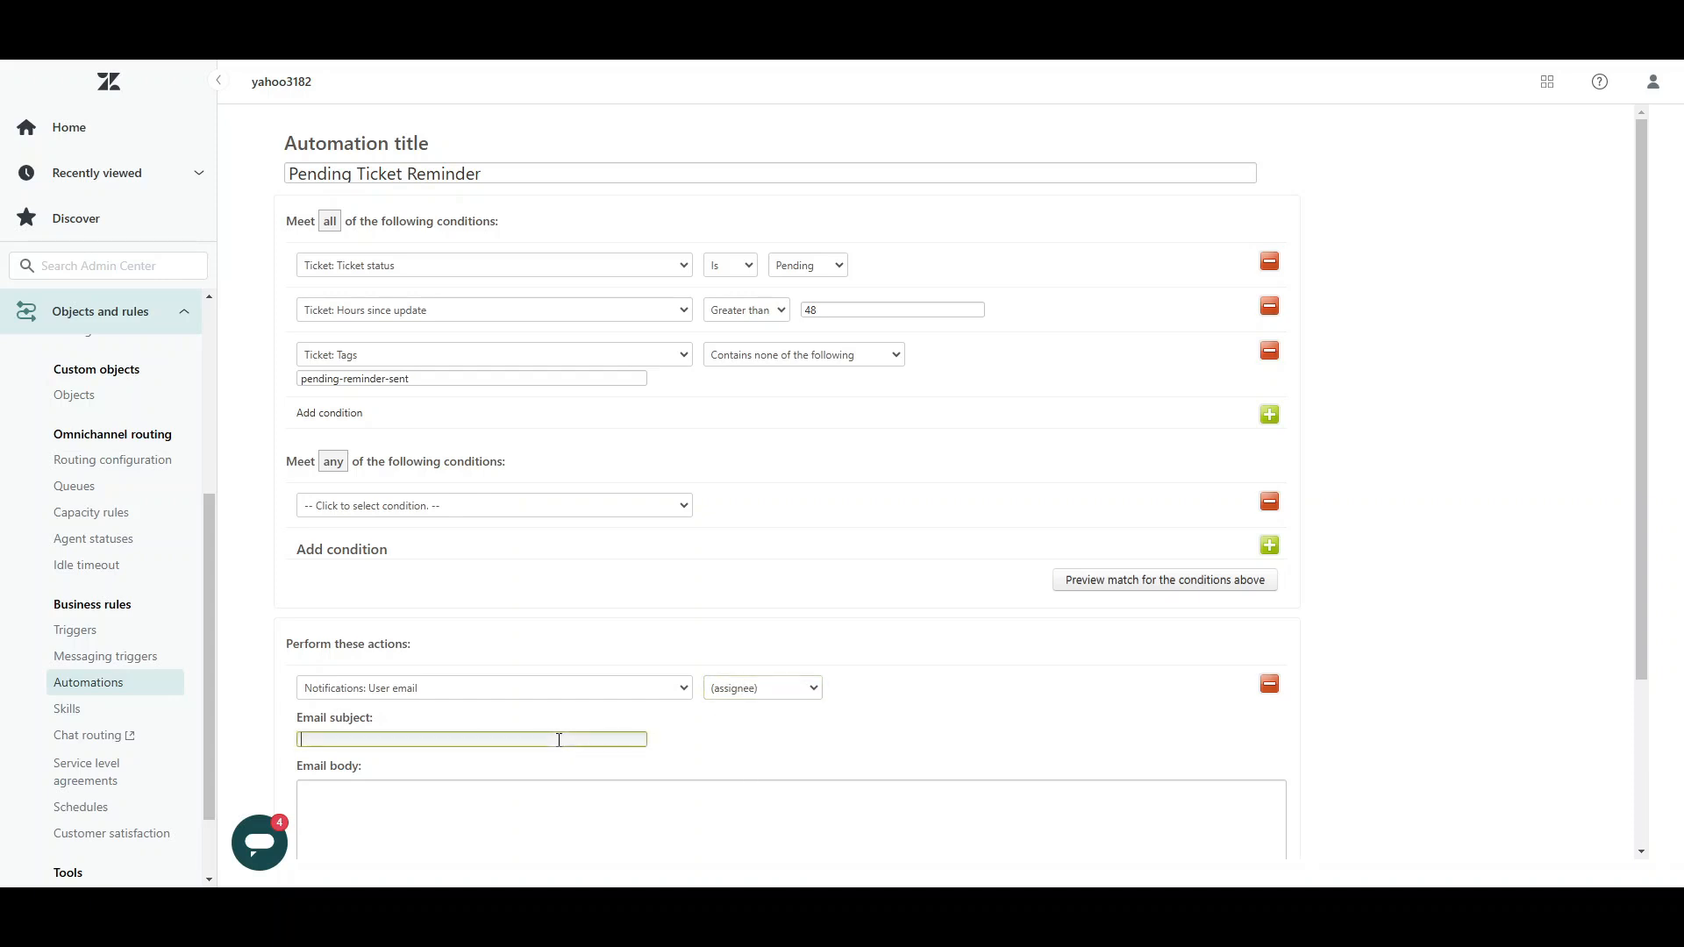
{"action": "type", "text": "Reminder: Pending Ticket Follow-Up Required"}
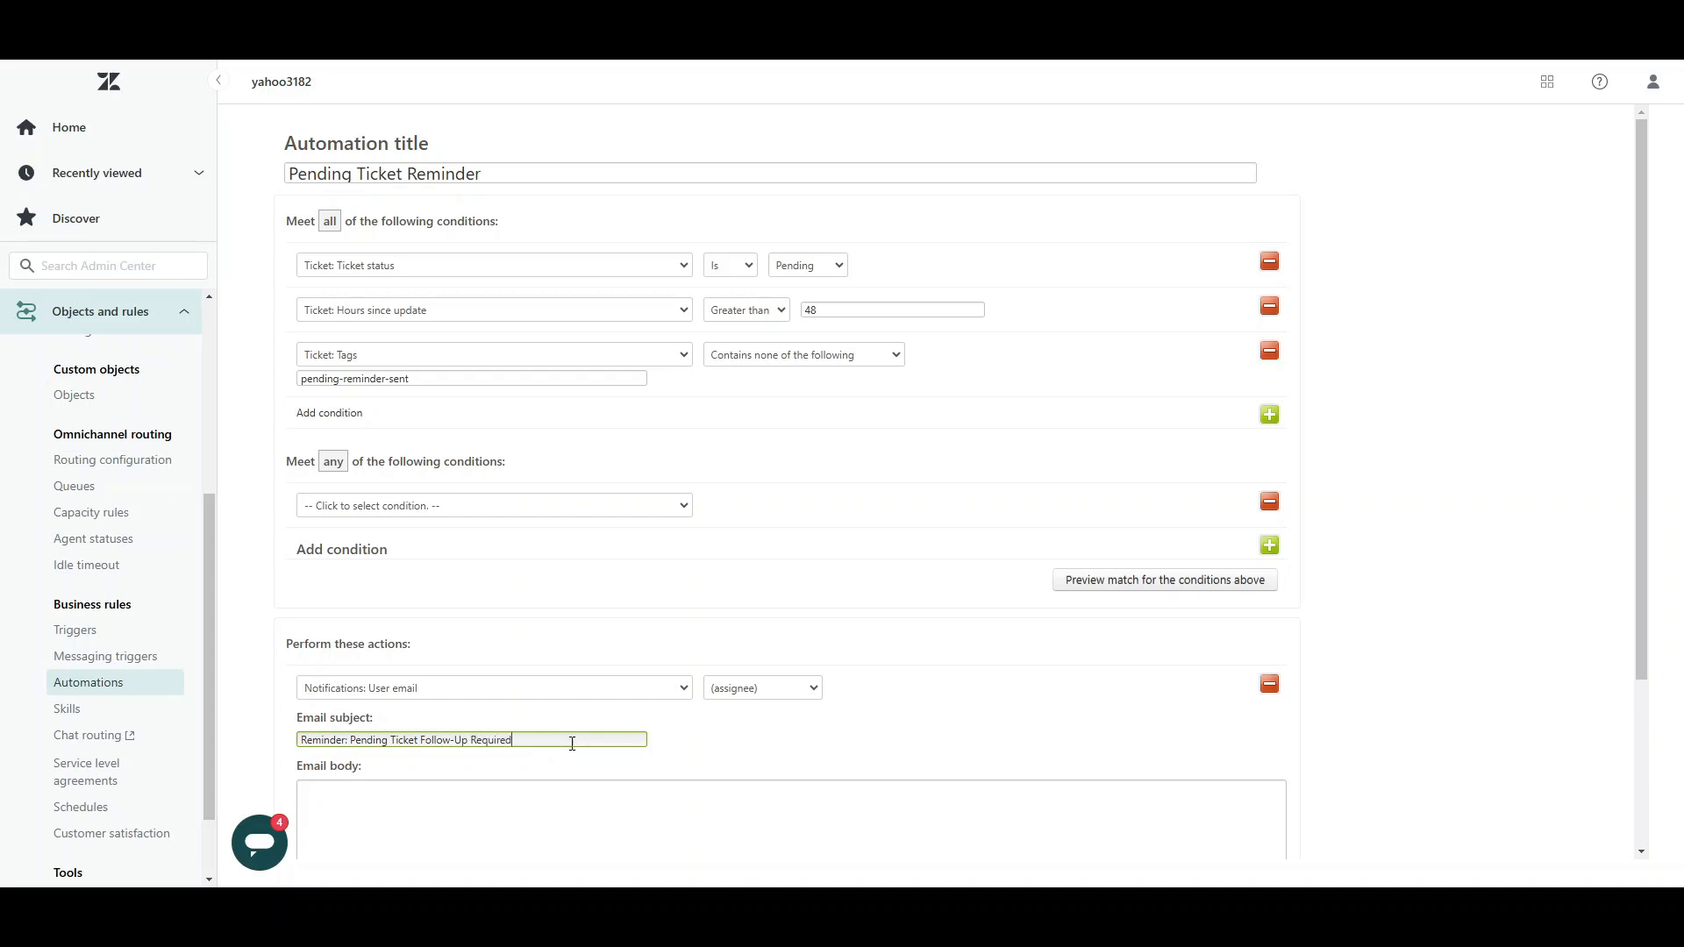
Step: Write the email body "Hi {{assignee.name}}, this ticket has been pending for 2 days. Please follow up with the customer as soon as possible."
{"action": "scroll", "coordinate": [552, 732], "scroll_direction": "down", "scroll_amount": 2}
{"action": "left_click", "coordinate": [534, 720]}
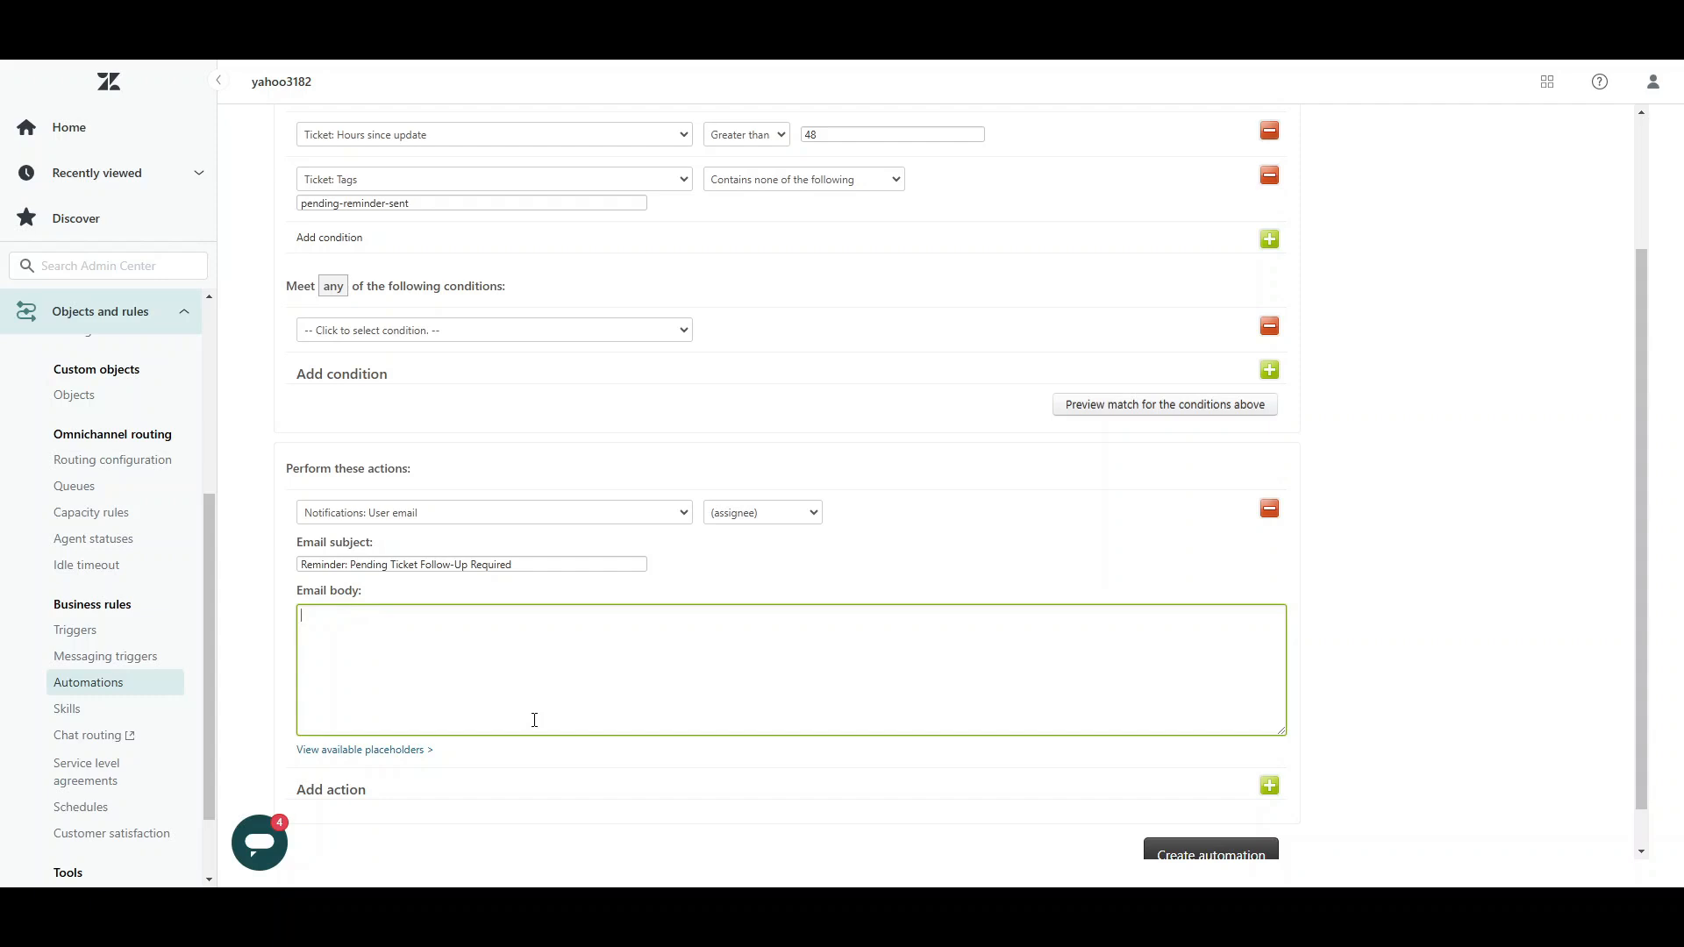
{"action": "type", "text": "Hi {{assignee.name}}, this ticket has been pending for 2 days."}
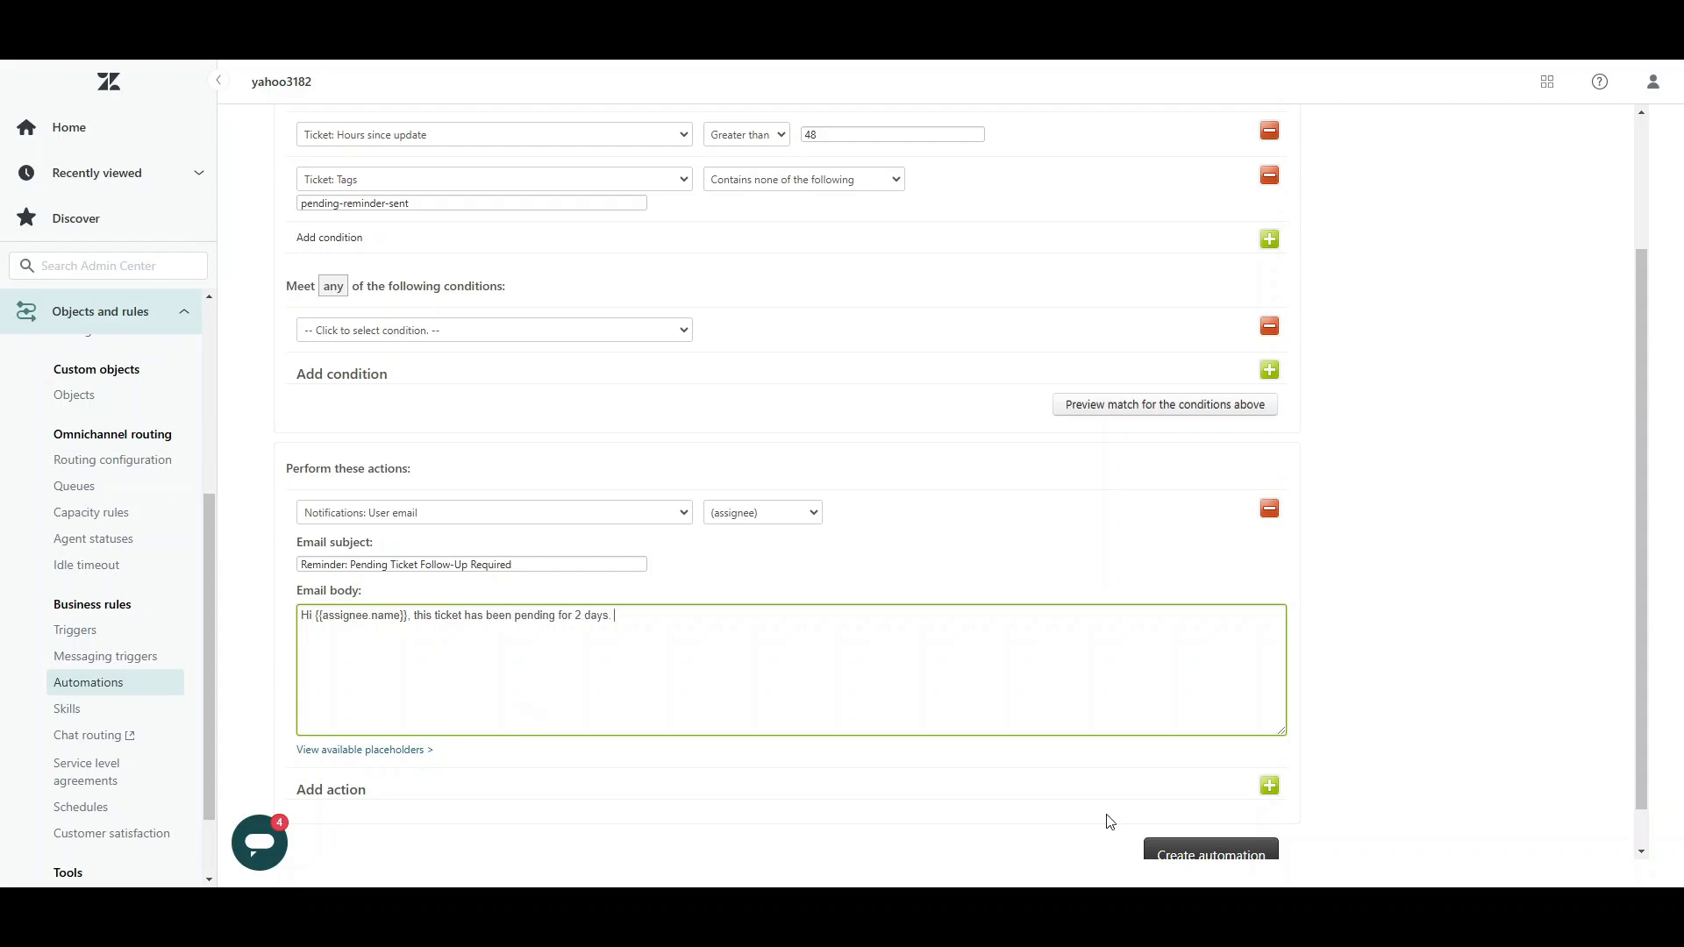
{"action": "left_click", "coordinate": [650, 618]}
{"action": "type", "text": "Please"}
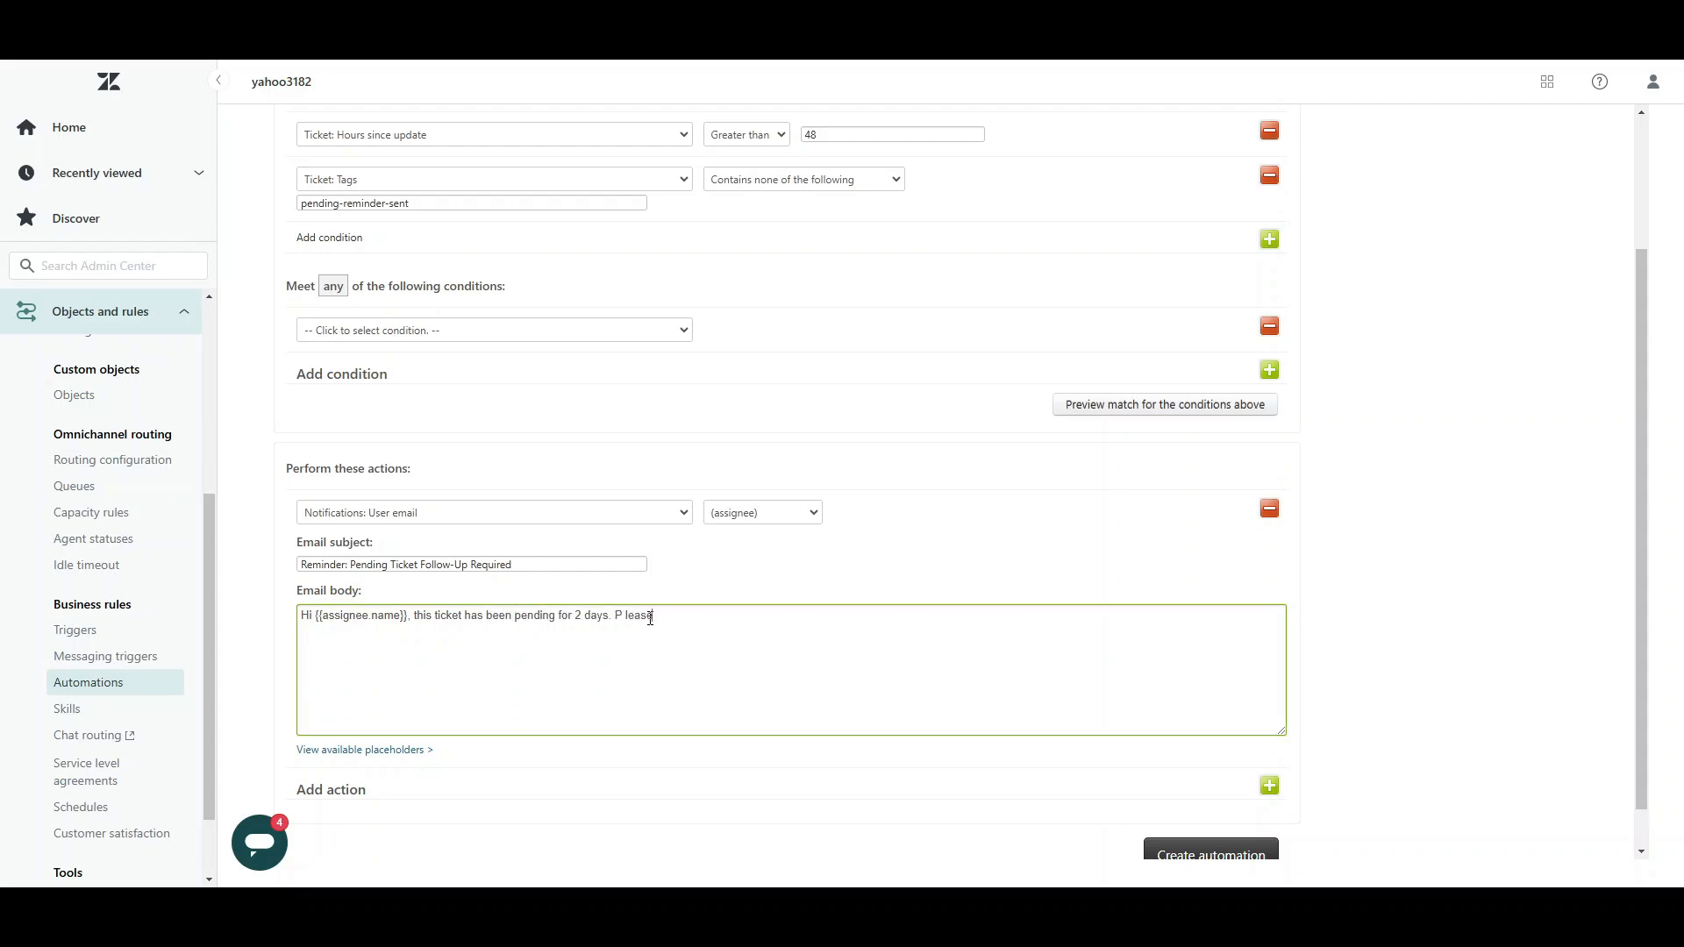
{"action": "key", "text": "BackSpace"}
{"action": "key", "text": "BackSpace"}
{"action": "key", "text": "BackSpace"}
{"action": "key", "text": "BackSpace"}
{"action": "key", "text": "BackSpace"}
{"action": "key", "text": "BackSpace"}
{"action": "key", "text": "BackSpace"}
{"action": "type", "text": "Please follow up with the customer as soon as possible."}
{"action": "left_click", "coordinate": [681, 744]}
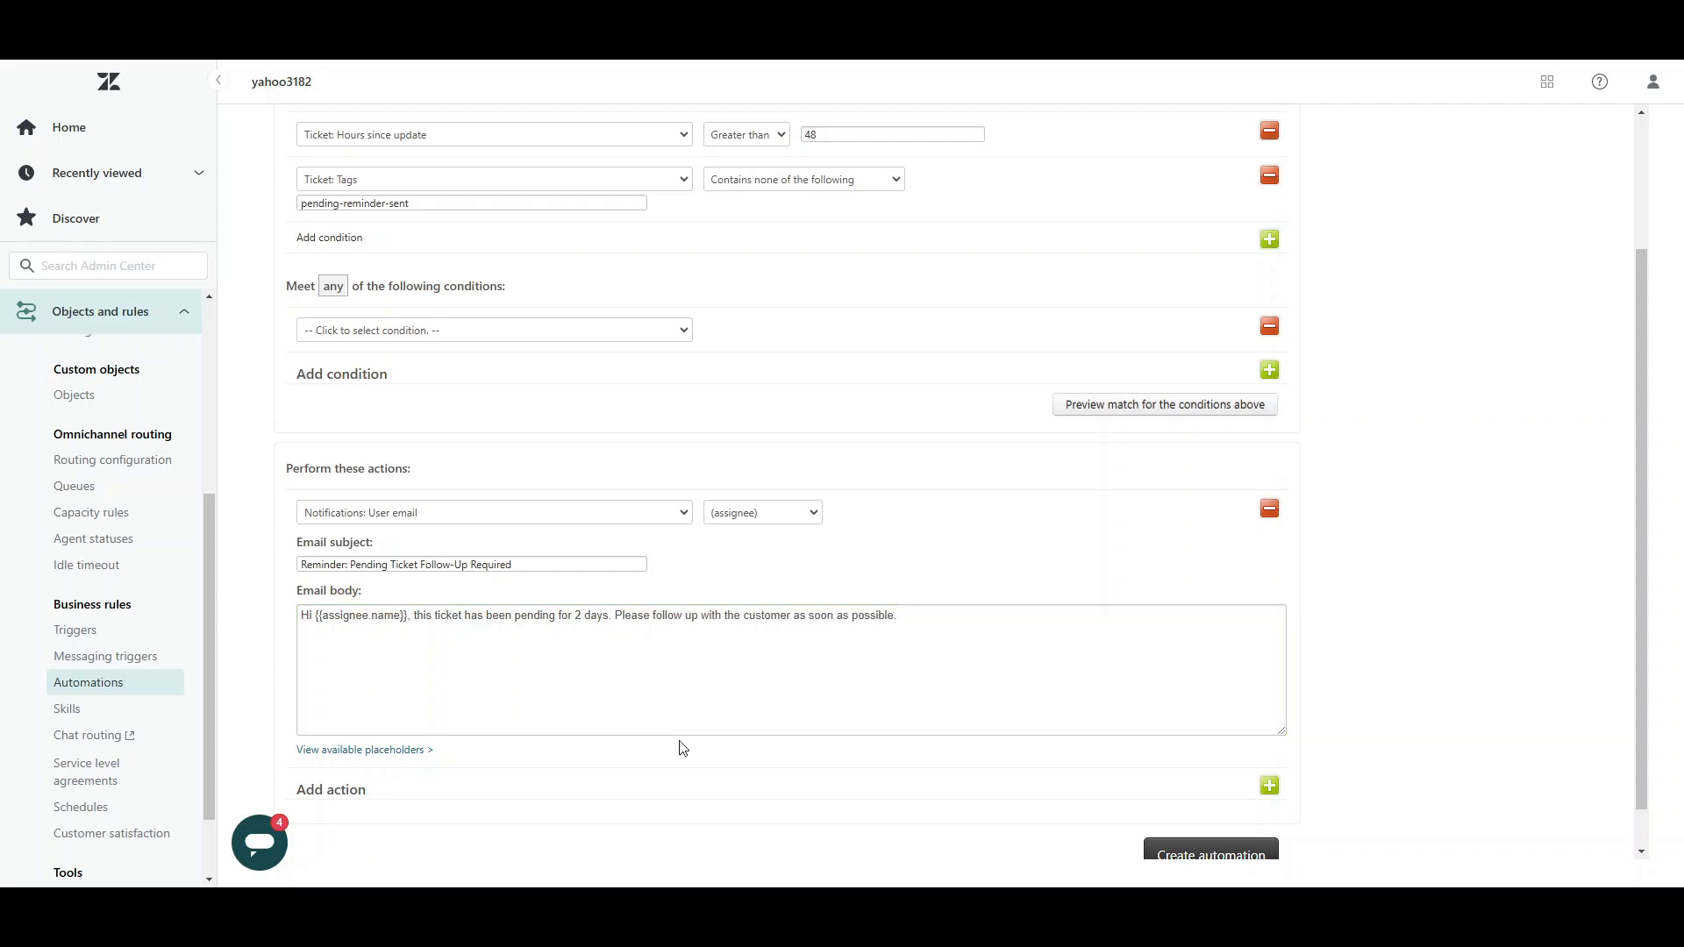
Step: Review the list of available placeholders for the email body and collapse it again
{"action": "scroll", "coordinate": [605, 702], "scroll_direction": "down", "scroll_amount": 1}
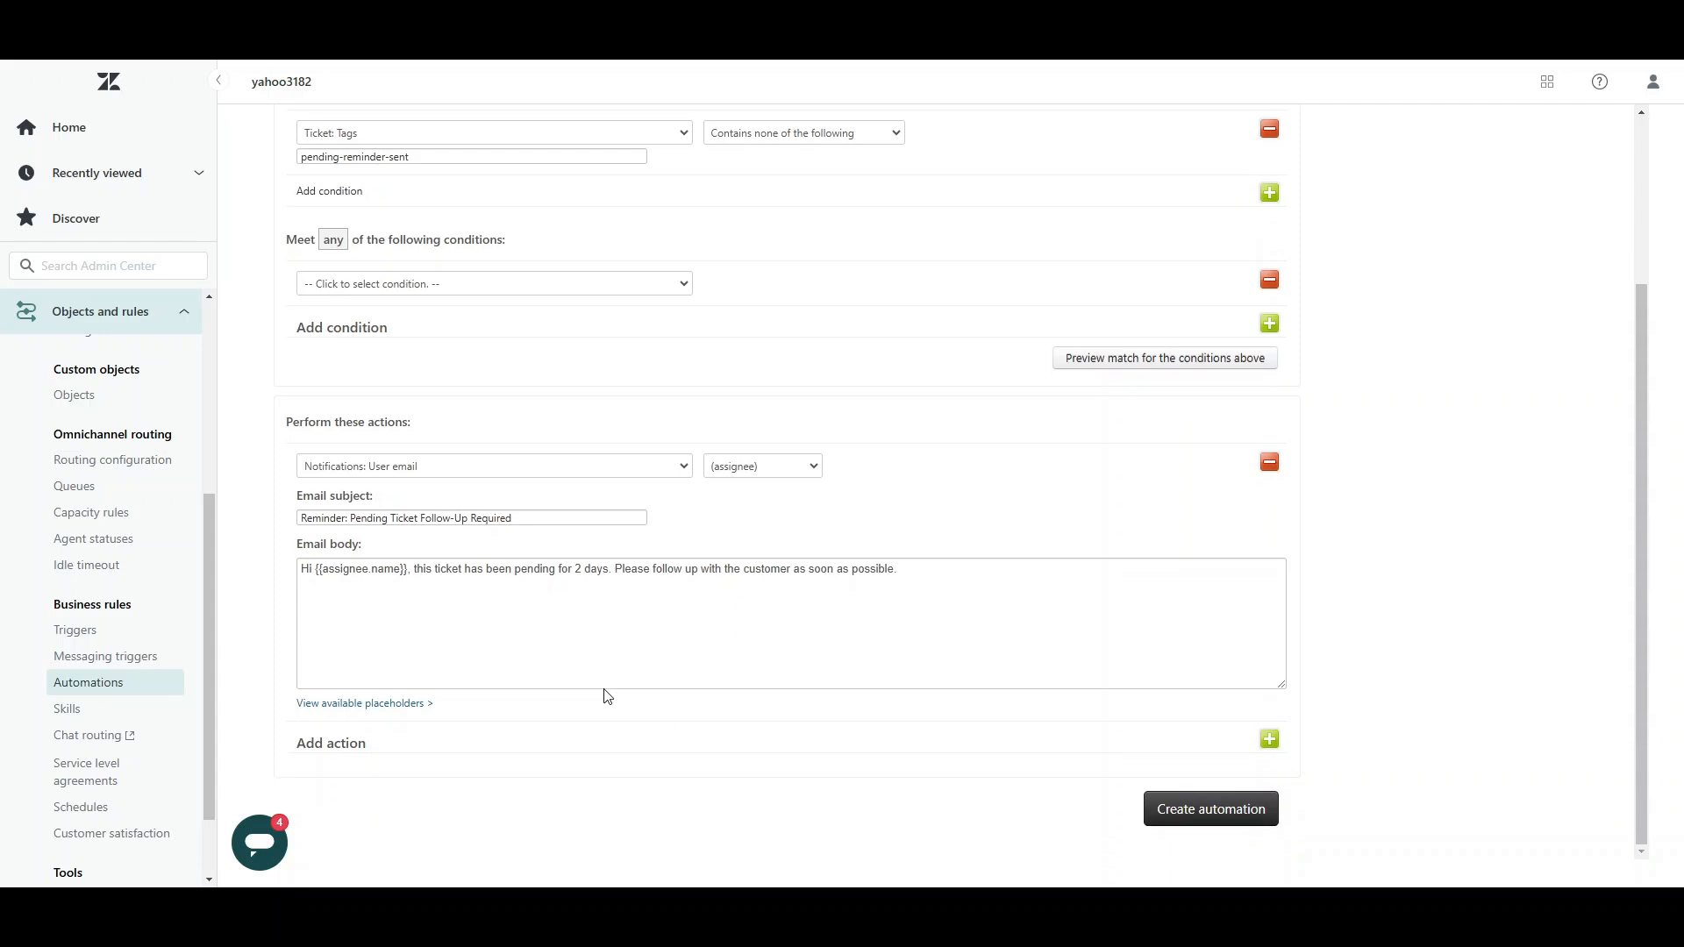
{"action": "left_click", "coordinate": [377, 707]}
{"action": "scroll", "coordinate": [518, 790], "scroll_direction": "down", "scroll_amount": 5}
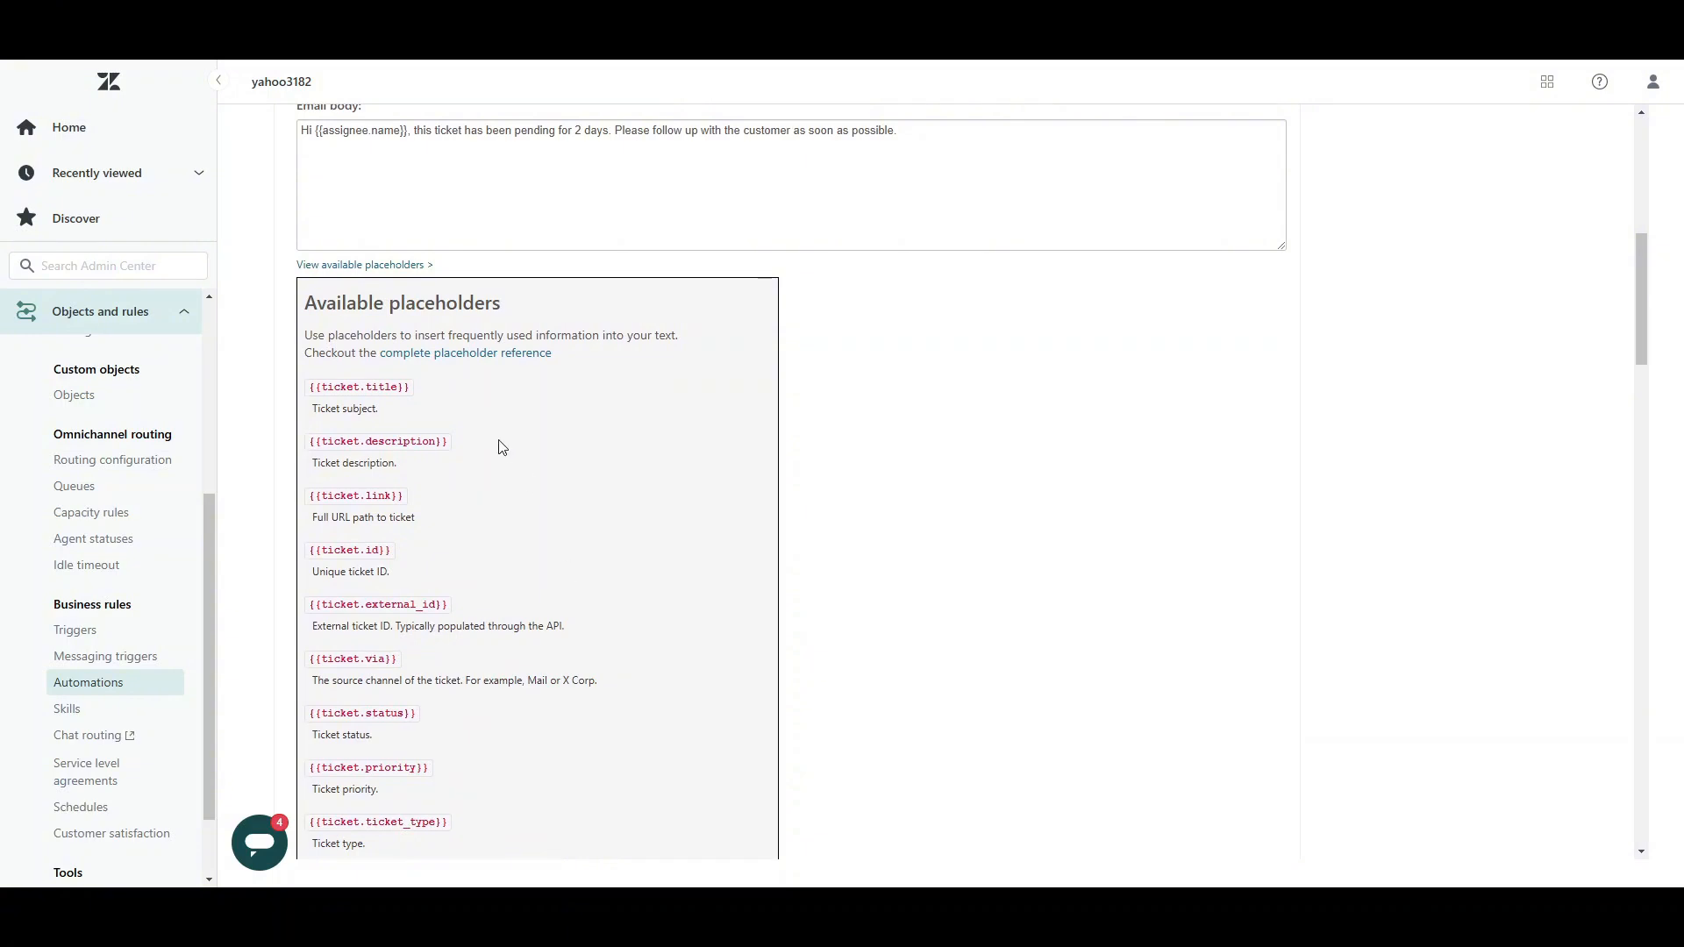
{"action": "scroll", "coordinate": [503, 448], "scroll_direction": "down", "scroll_amount": 1}
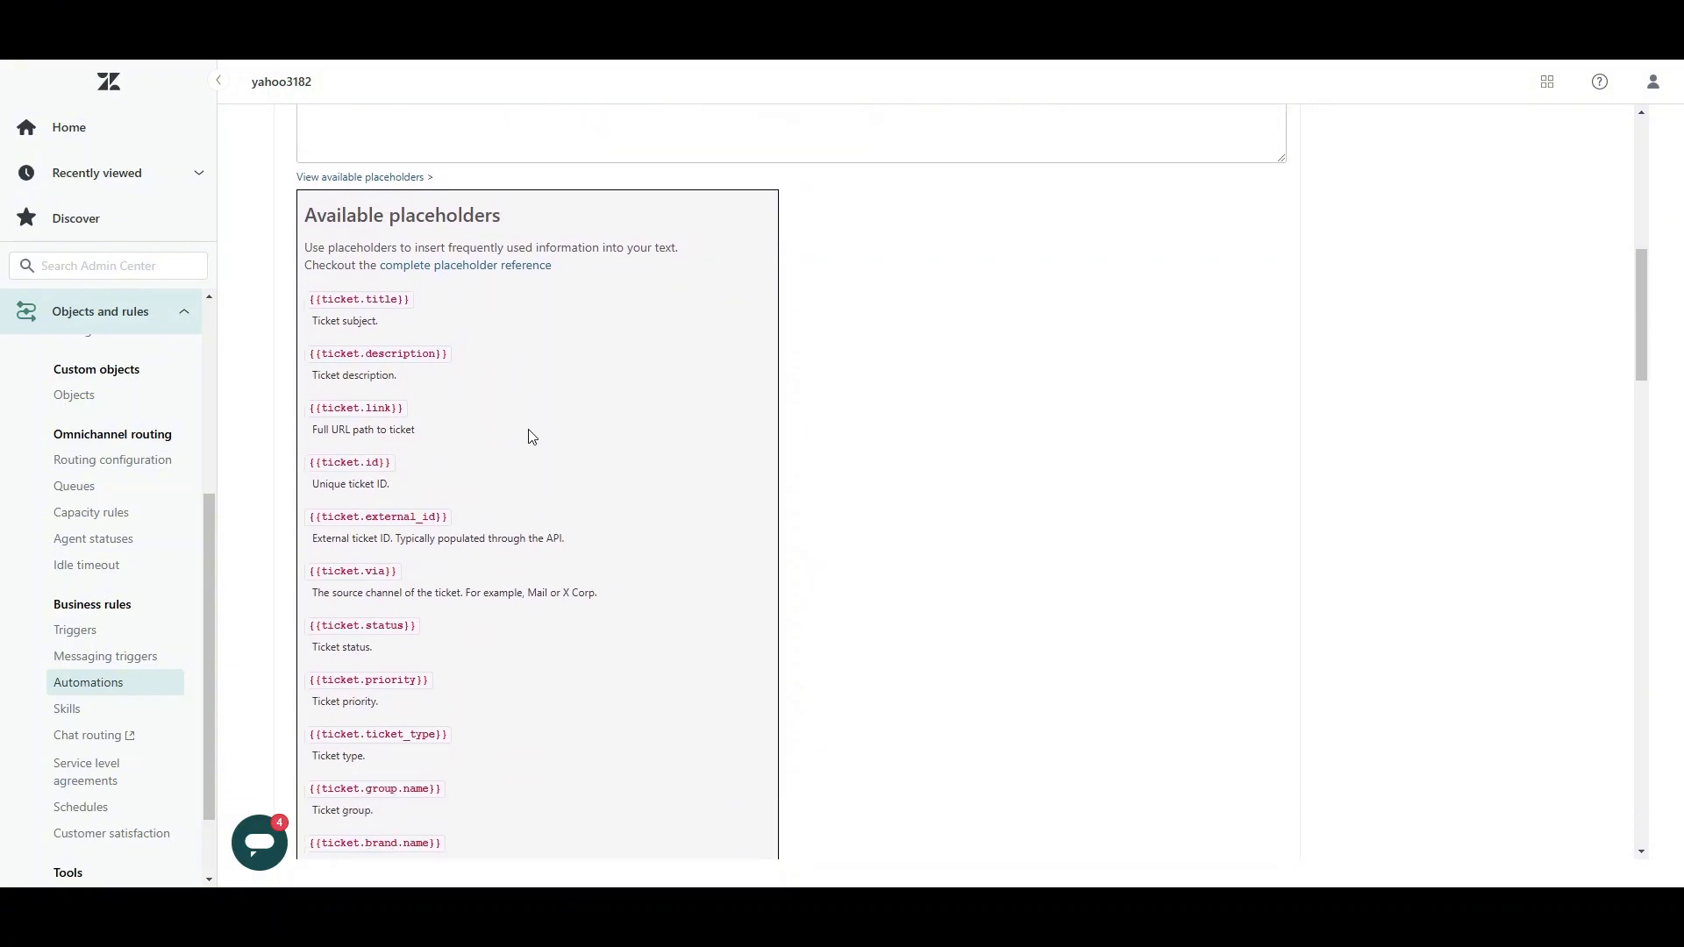
{"action": "scroll", "coordinate": [526, 438], "scroll_direction": "up", "scroll_amount": 3}
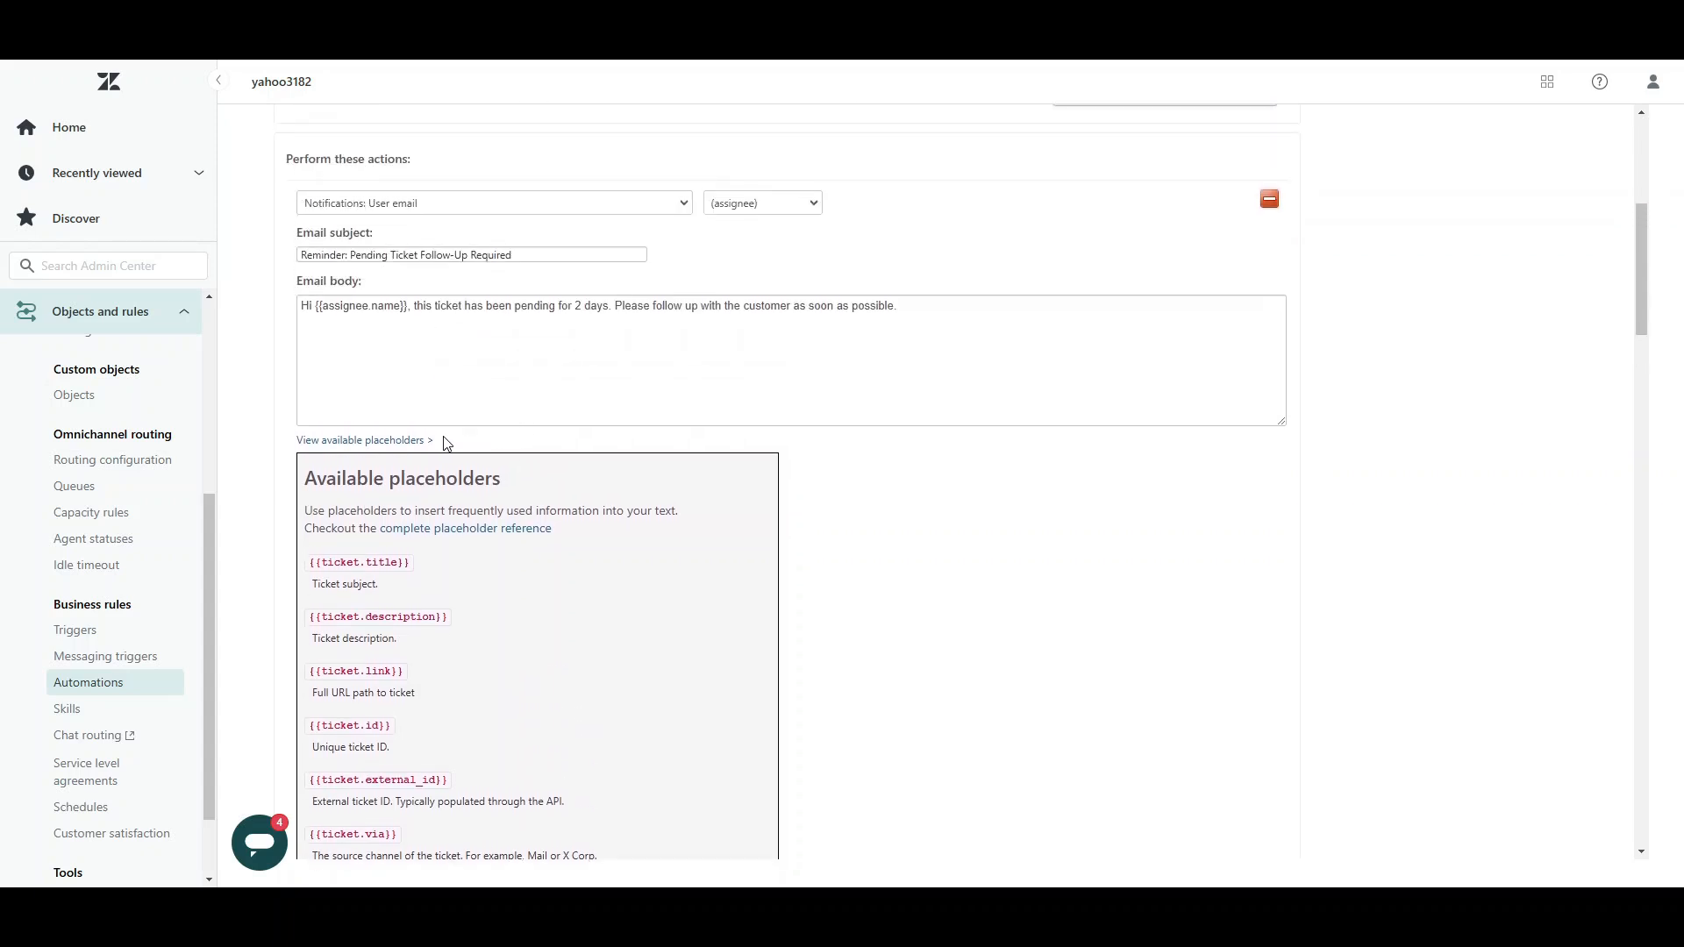
{"action": "left_click", "coordinate": [404, 441]}
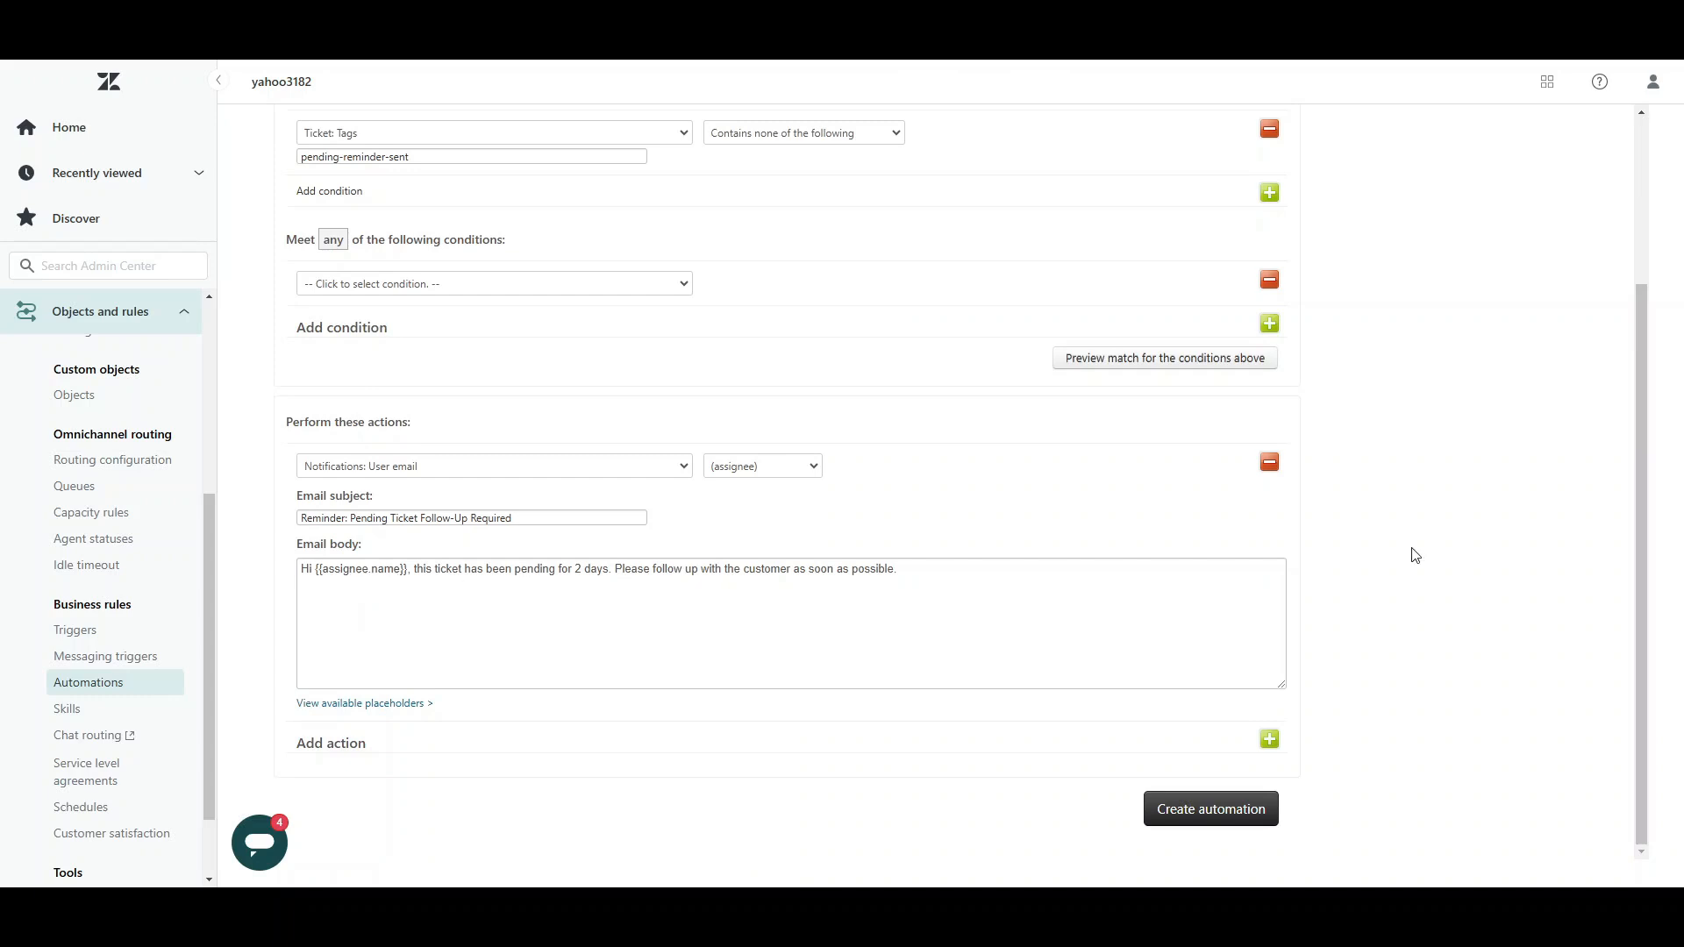
Step: Add a second action, Ticket: Add tags, with the tag "pending-reminder-sent"
{"action": "left_click", "coordinate": [1271, 740]}
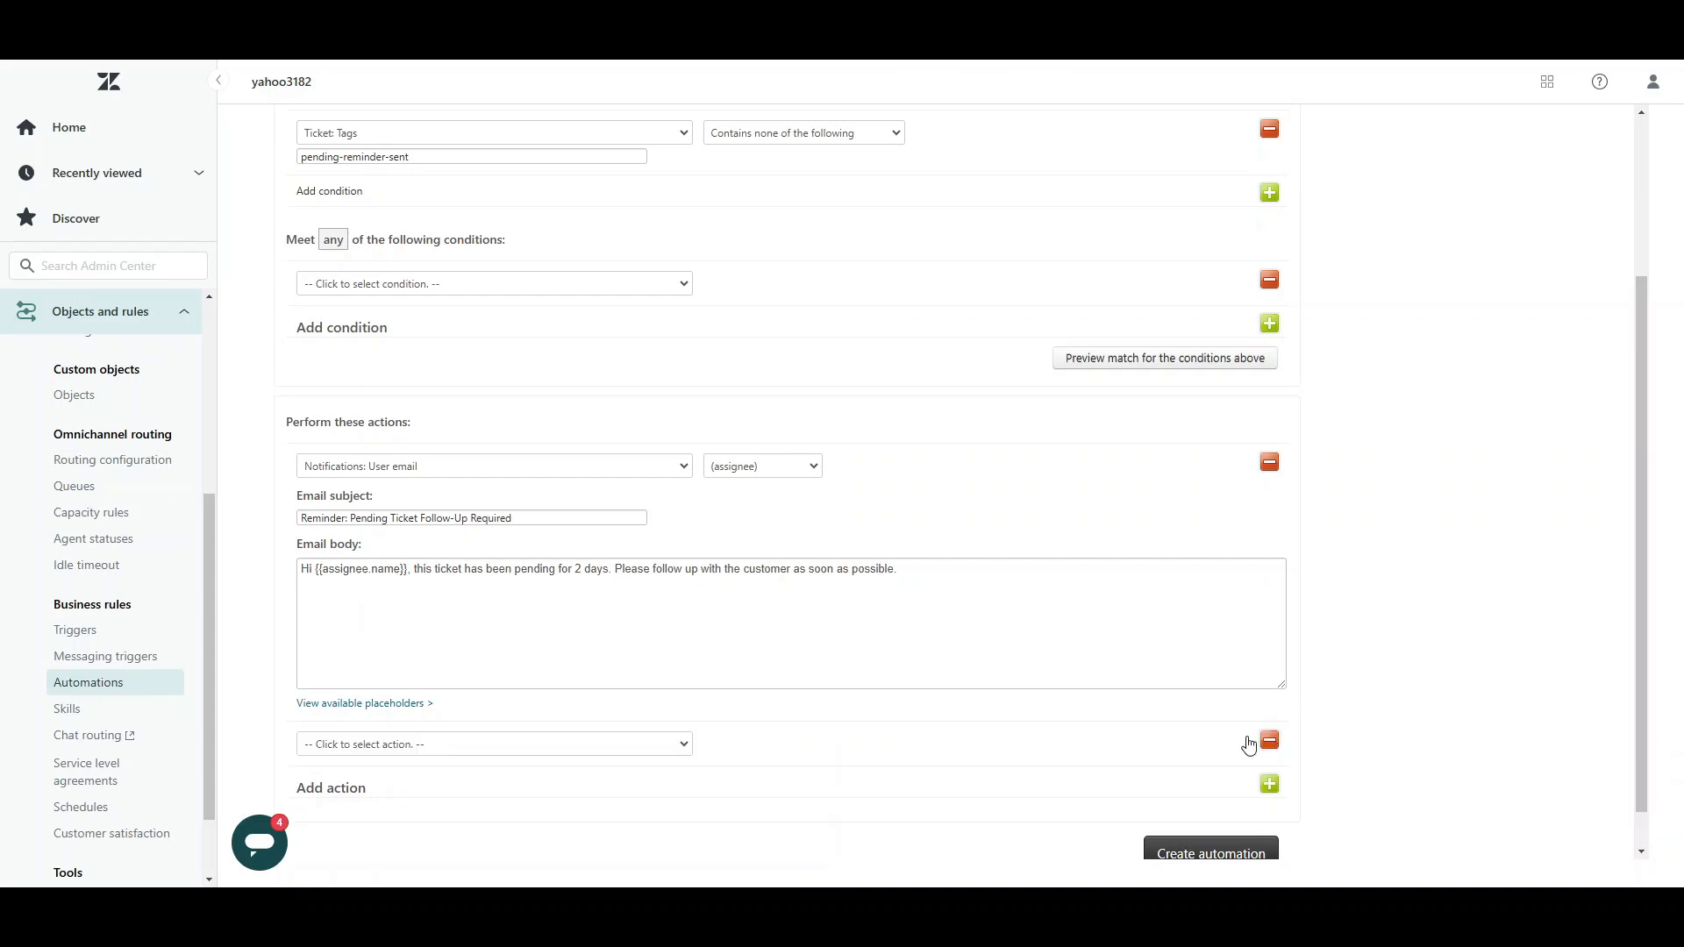
{"action": "scroll", "coordinate": [886, 752], "scroll_direction": "down", "scroll_amount": 1}
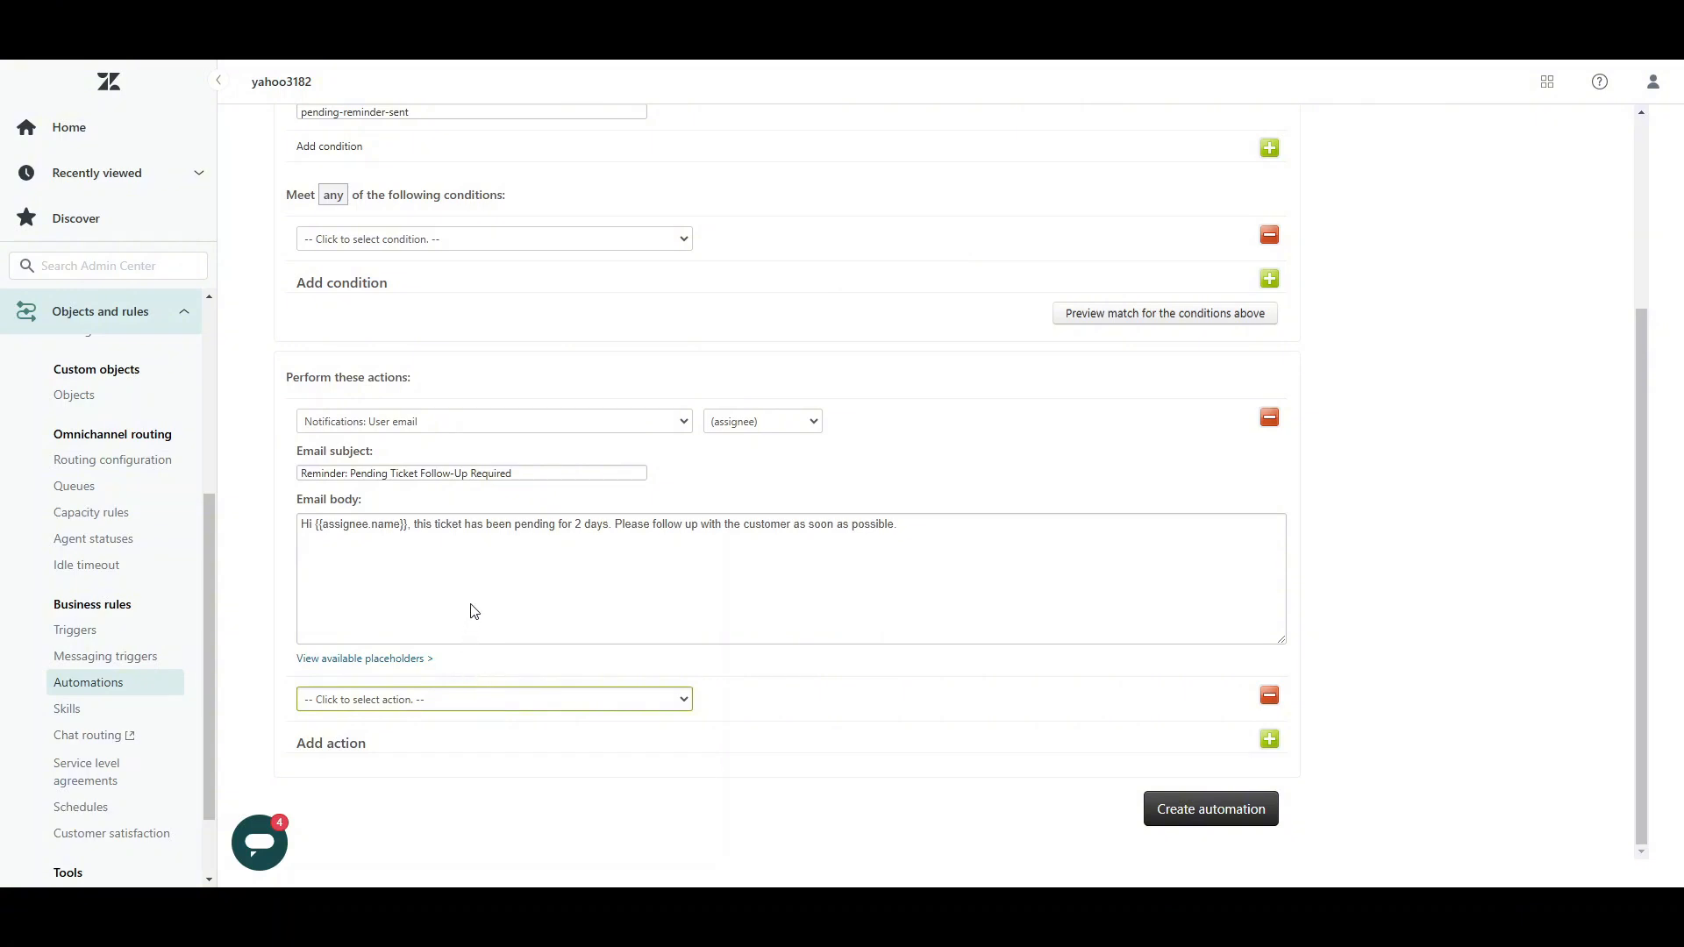
{"action": "left_click", "coordinate": [416, 497]}
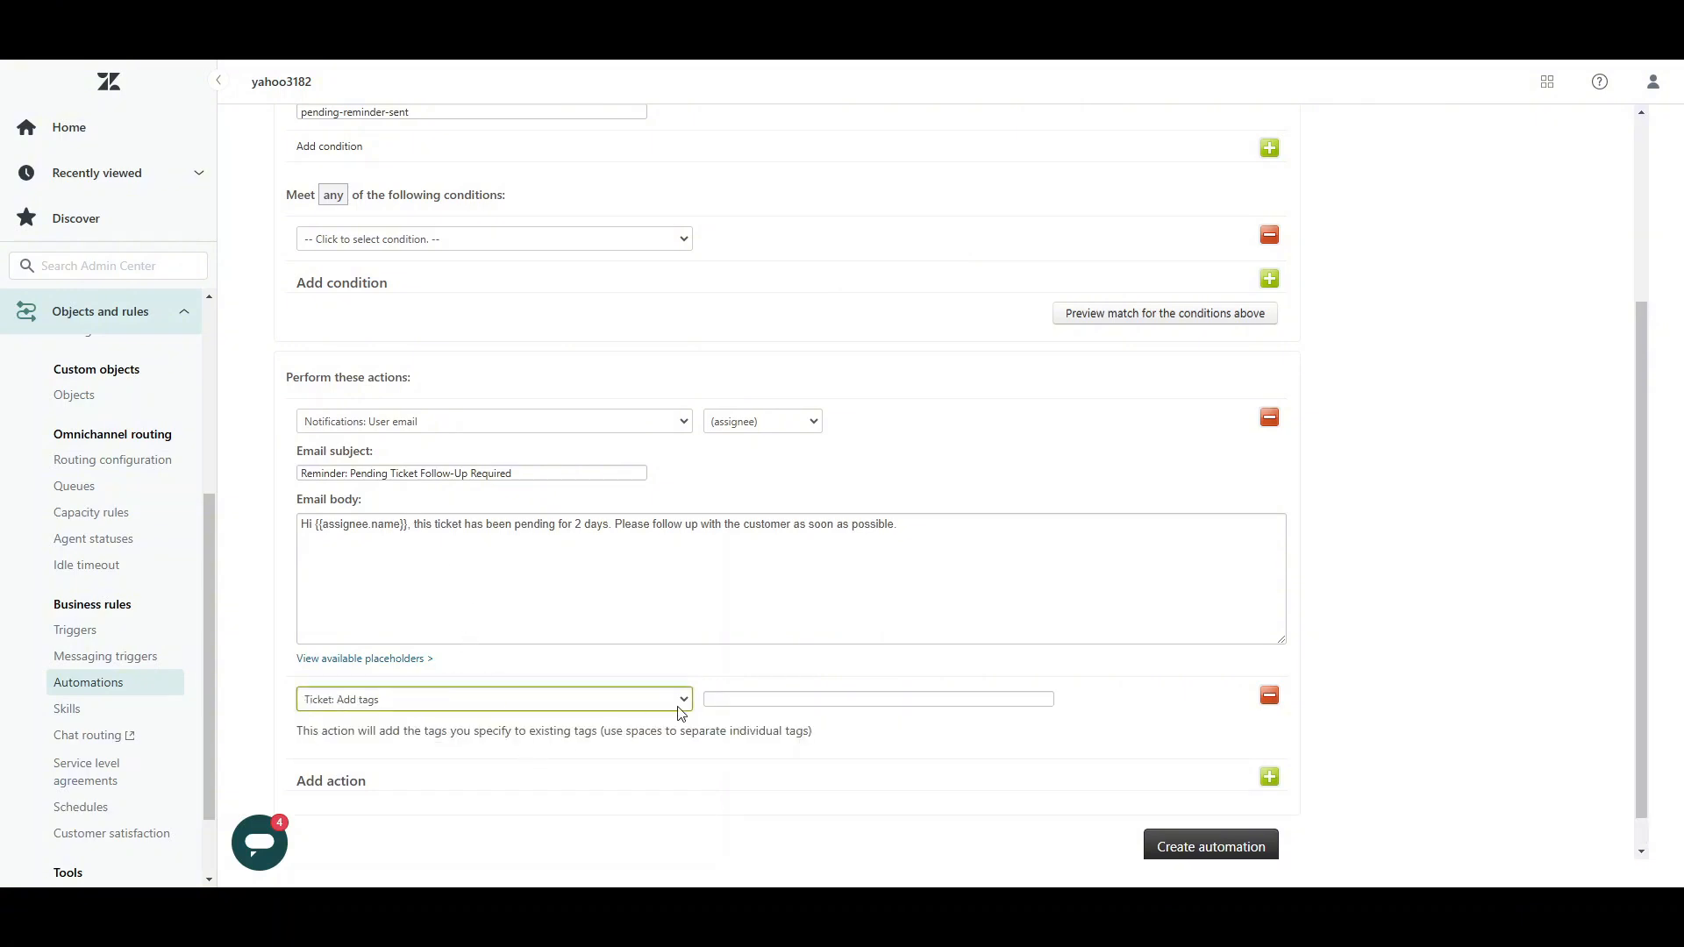
{"action": "left_click", "coordinate": [712, 701]}
{"action": "type", "text": "p"}
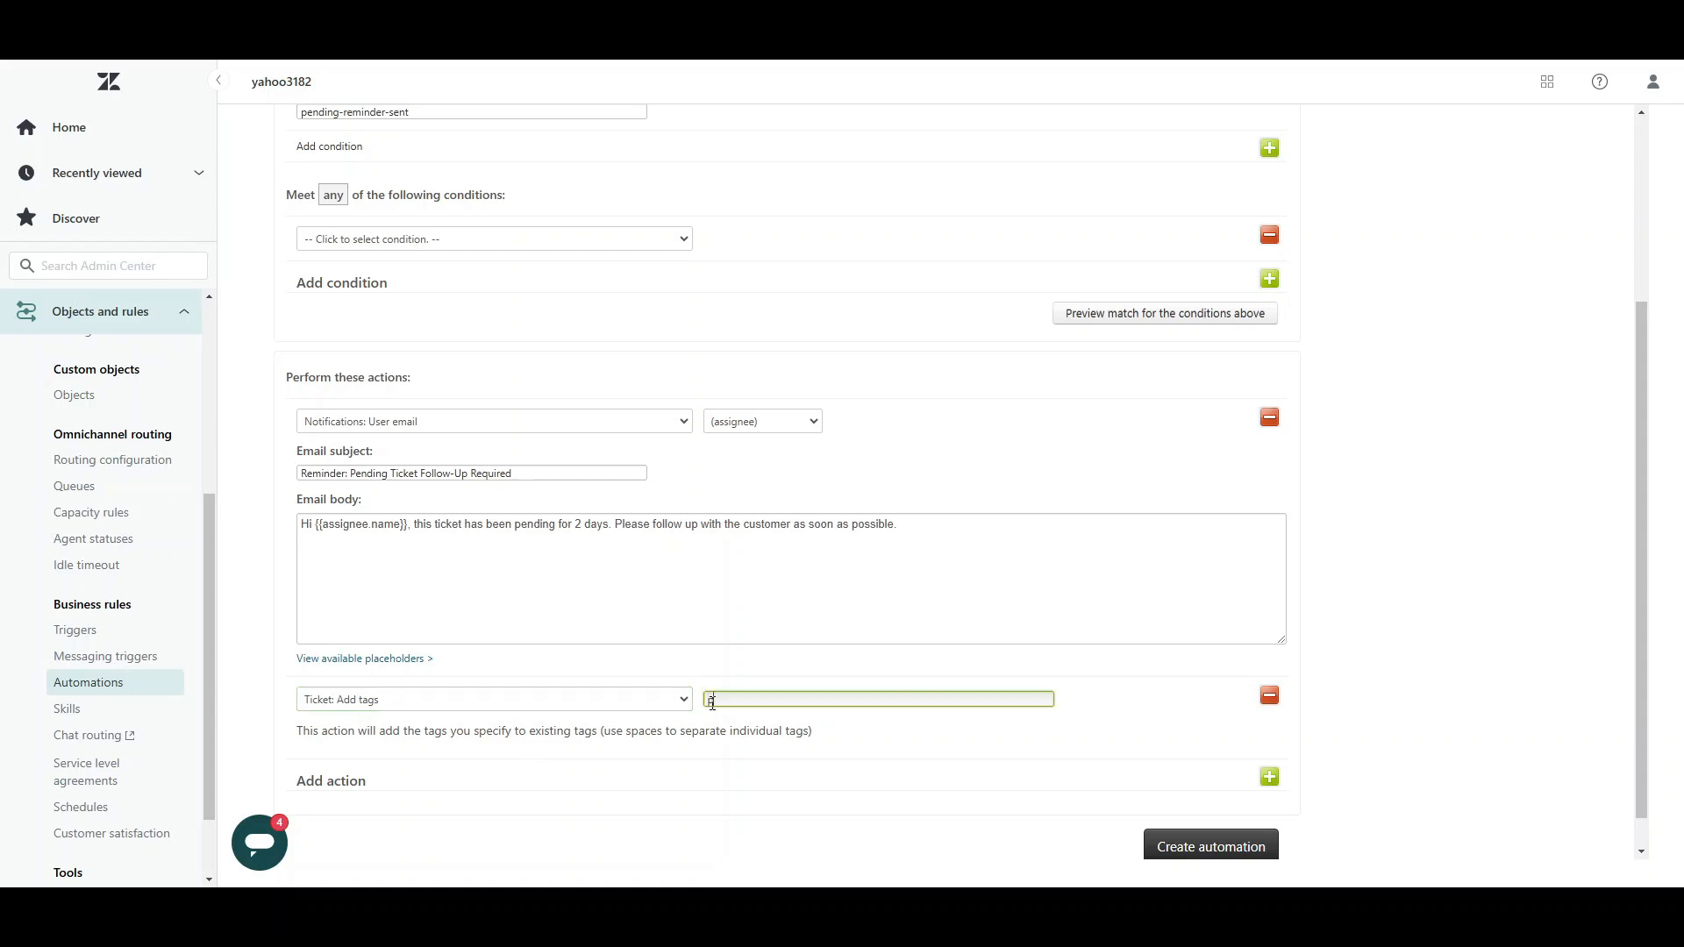
{"action": "type", "text": "ending-reminder-sent"}
{"action": "left_click", "coordinate": [745, 779]}
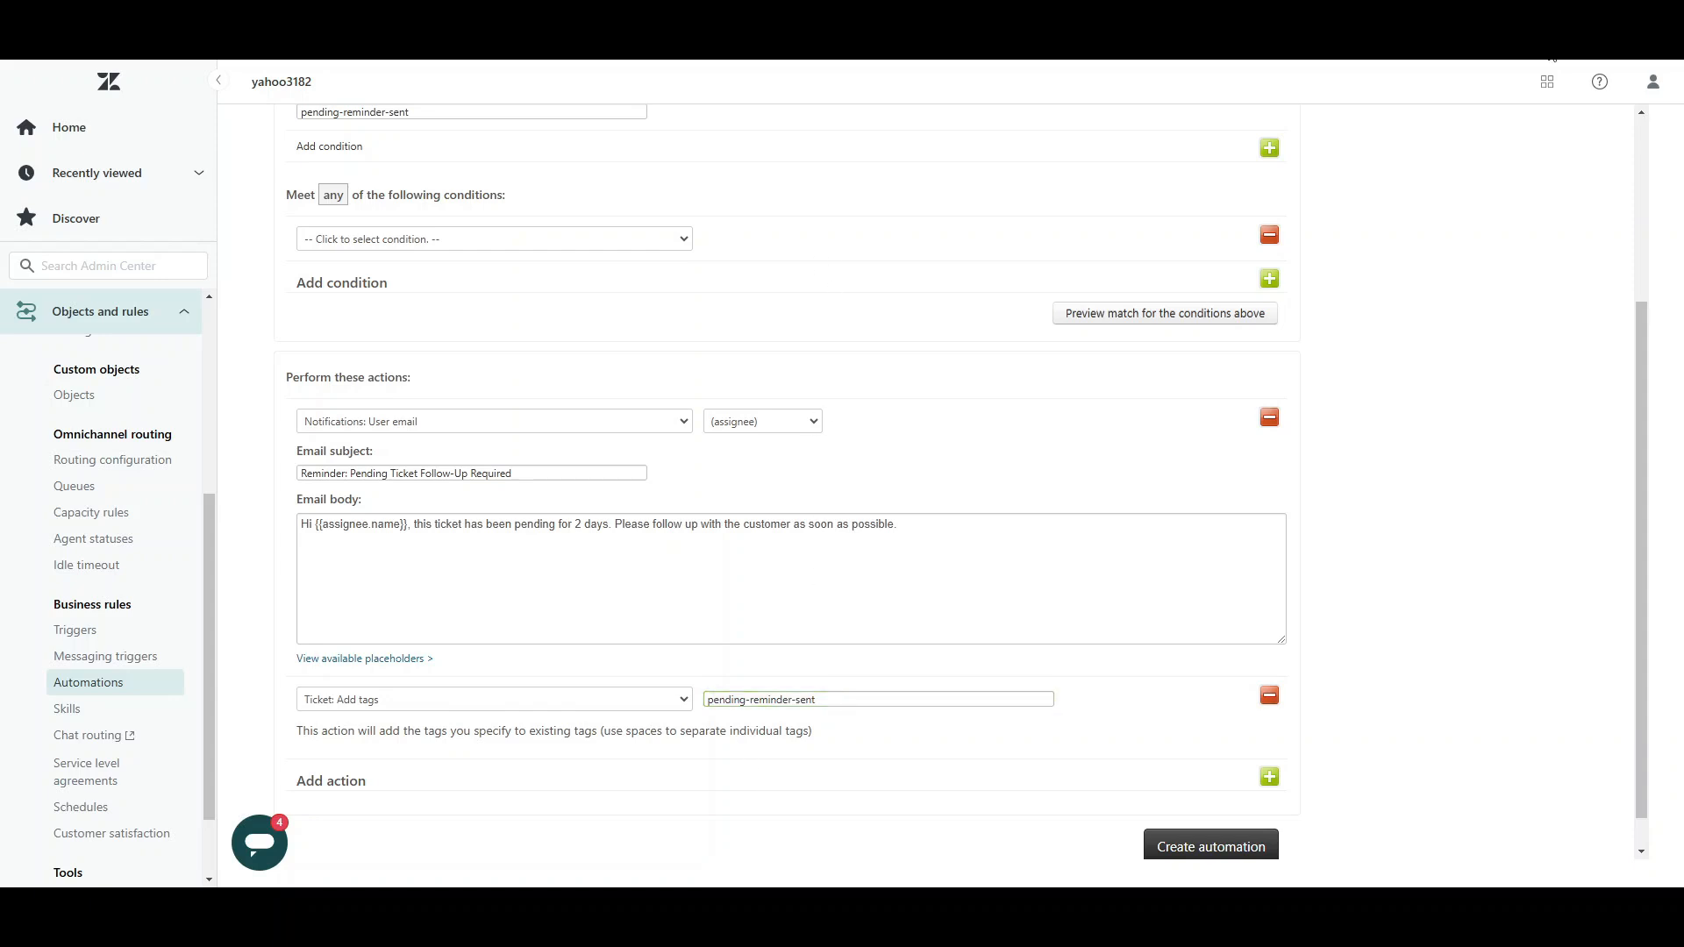
Step: Check the automation's conditions and actions once more and create the Pending Ticket Reminder automation
{"action": "scroll", "coordinate": [1409, 725], "scroll_direction": "down", "scroll_amount": 1}
{"action": "scroll", "coordinate": [1412, 728], "scroll_direction": "up", "scroll_amount": 4}
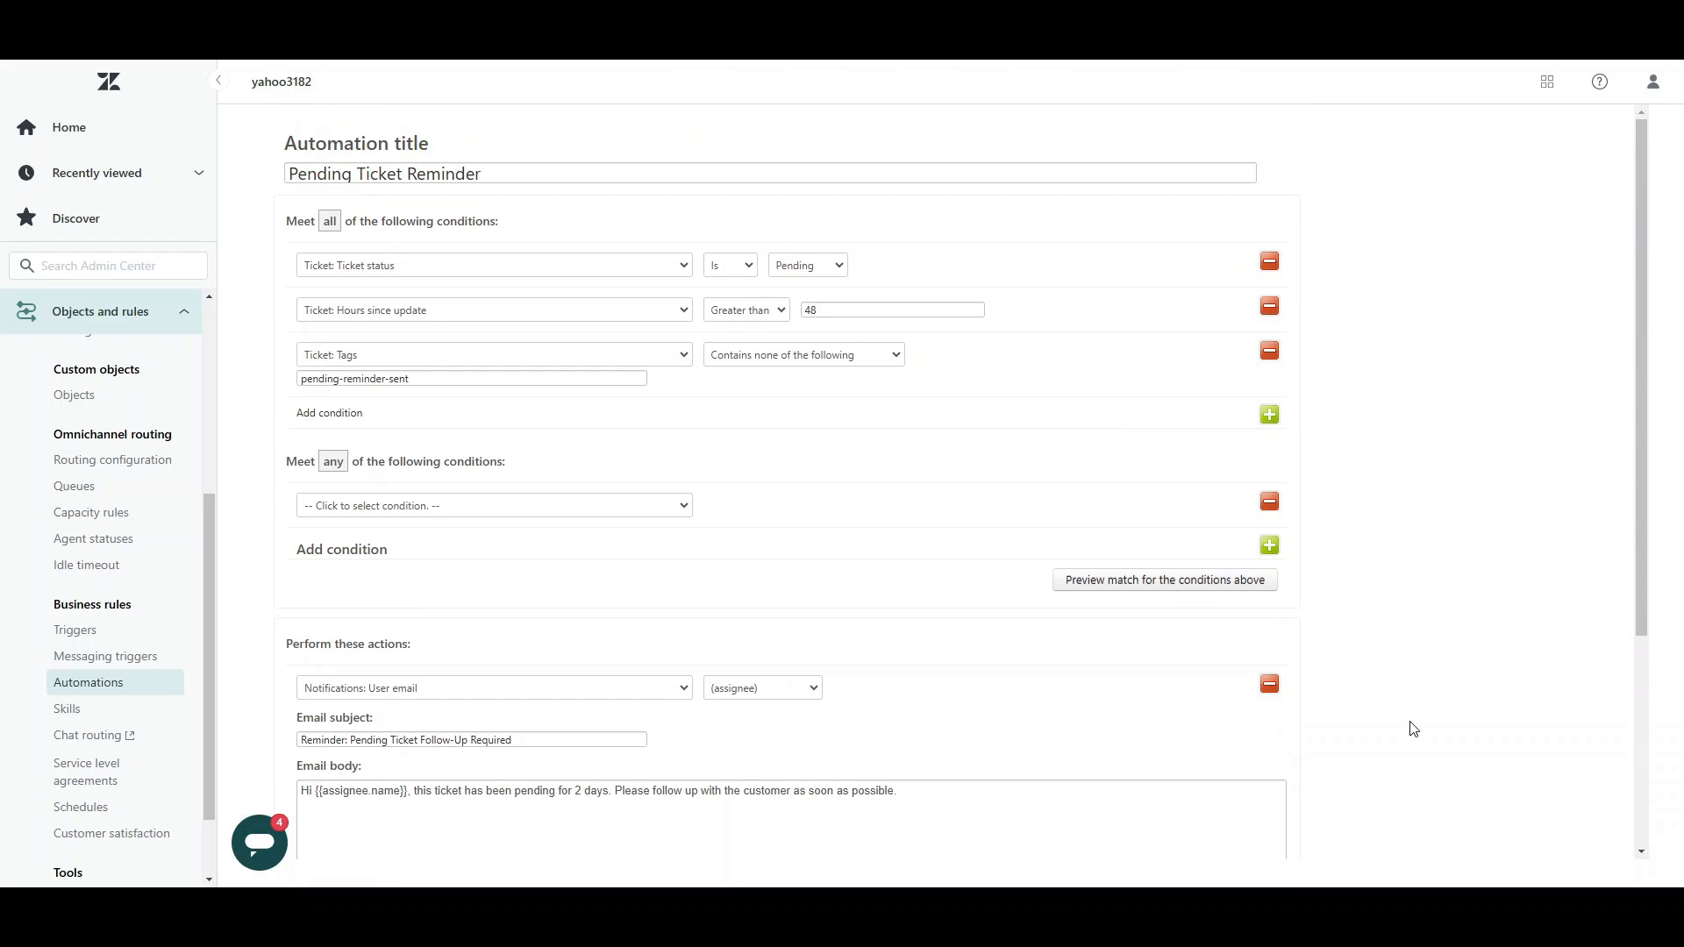
{"action": "scroll", "coordinate": [1414, 729], "scroll_direction": "down", "scroll_amount": 4}
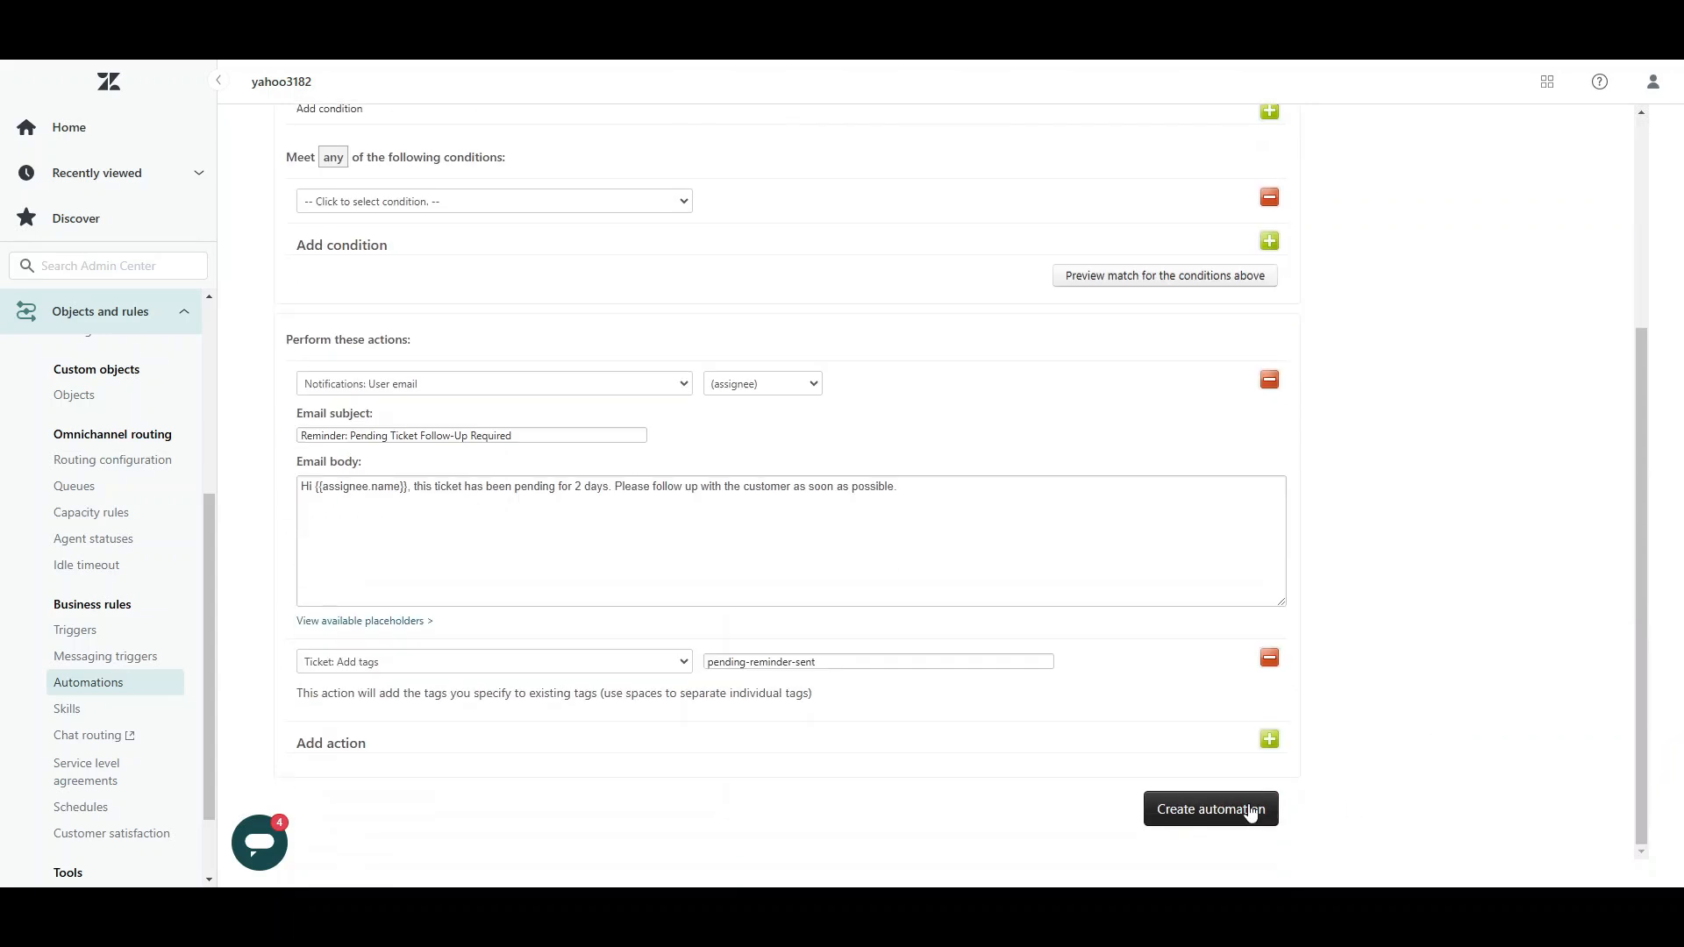
{"action": "left_click", "coordinate": [1221, 814]}
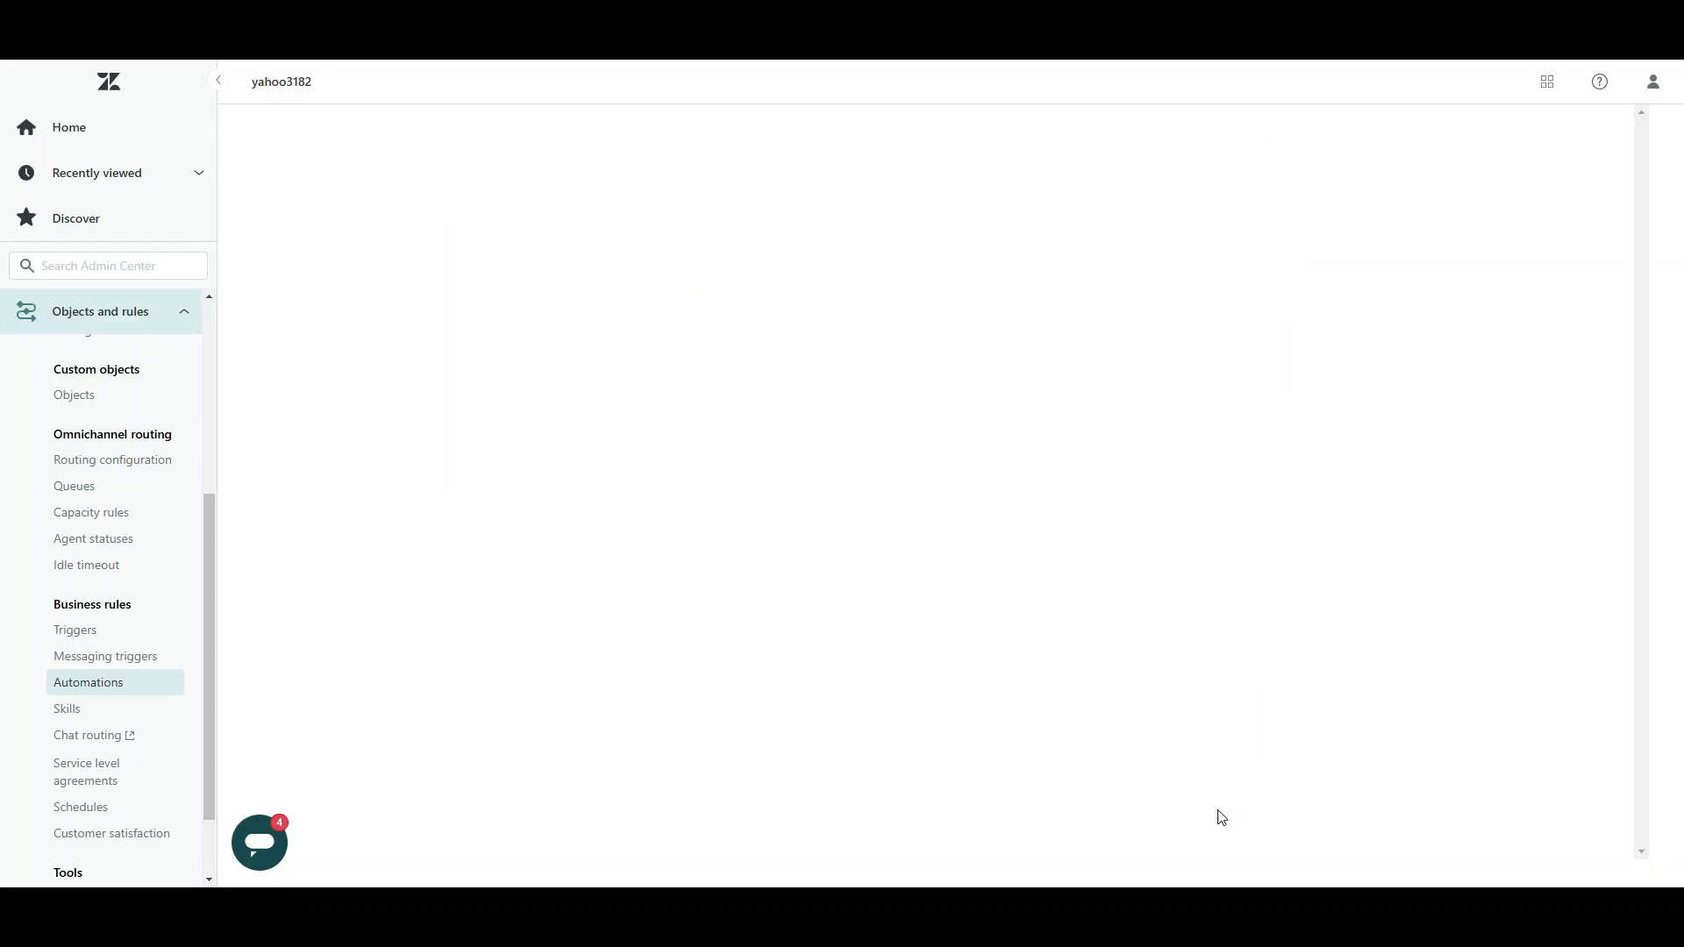